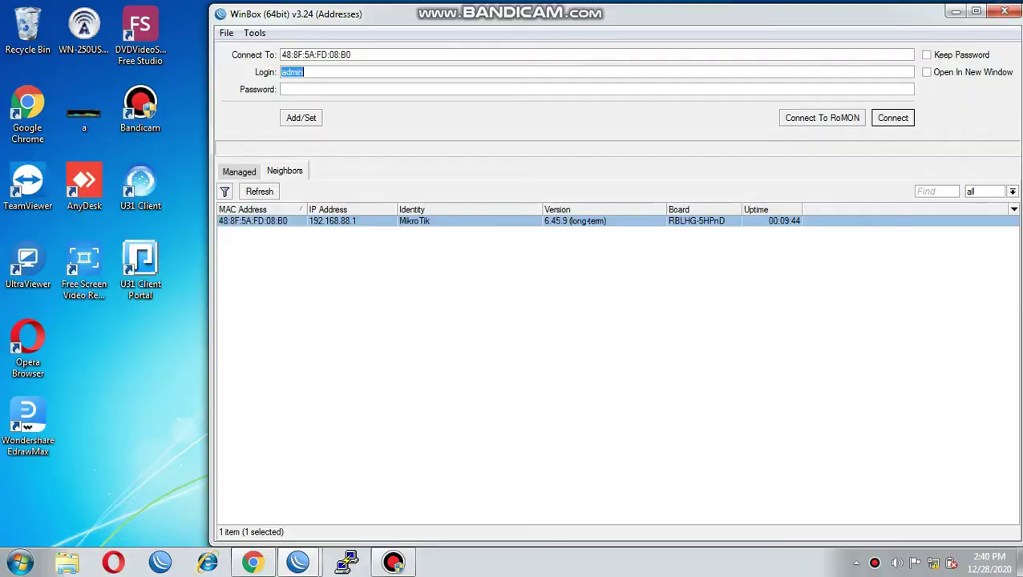
Connect to the router, close the Default Configuration notice, and show the Interface List.
{"action": "key", "text": "Return"}
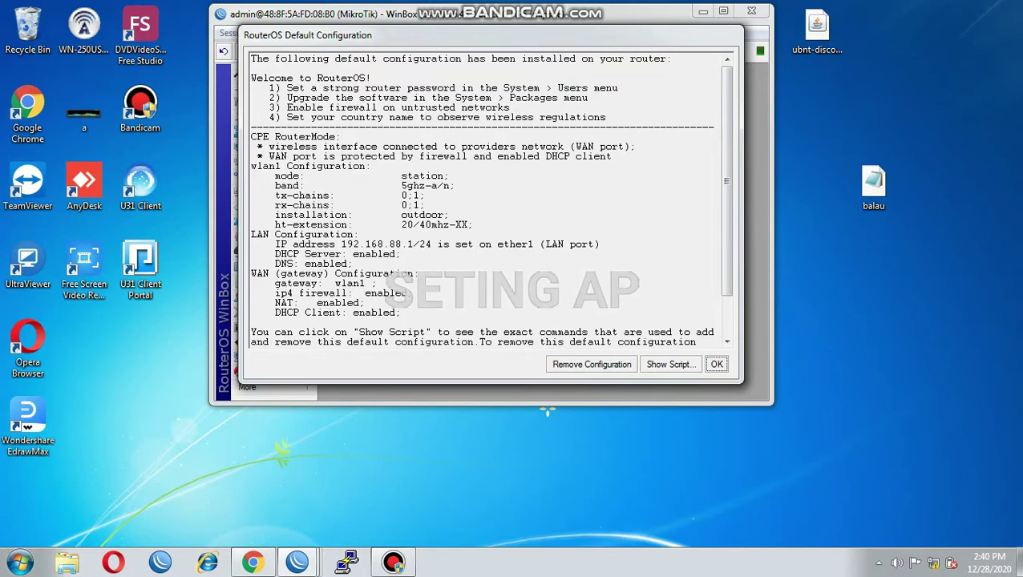
{"action": "left_click", "coordinate": [592, 364]}
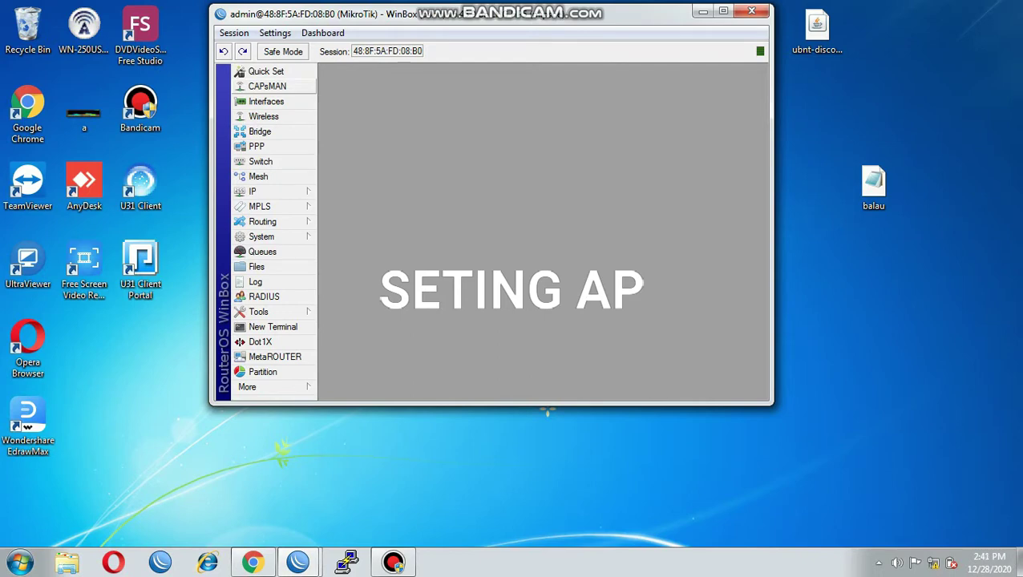
{"action": "left_click", "coordinate": [266, 101]}
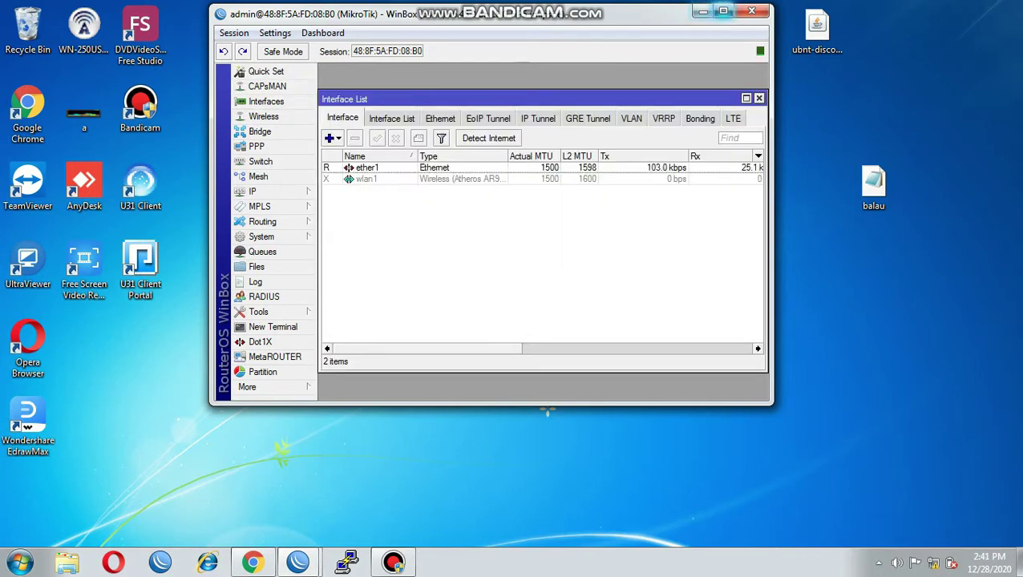
Maximize WinBox, enable the disabled wlan1 interface, and open its properties.
{"action": "left_click", "coordinate": [723, 11]}
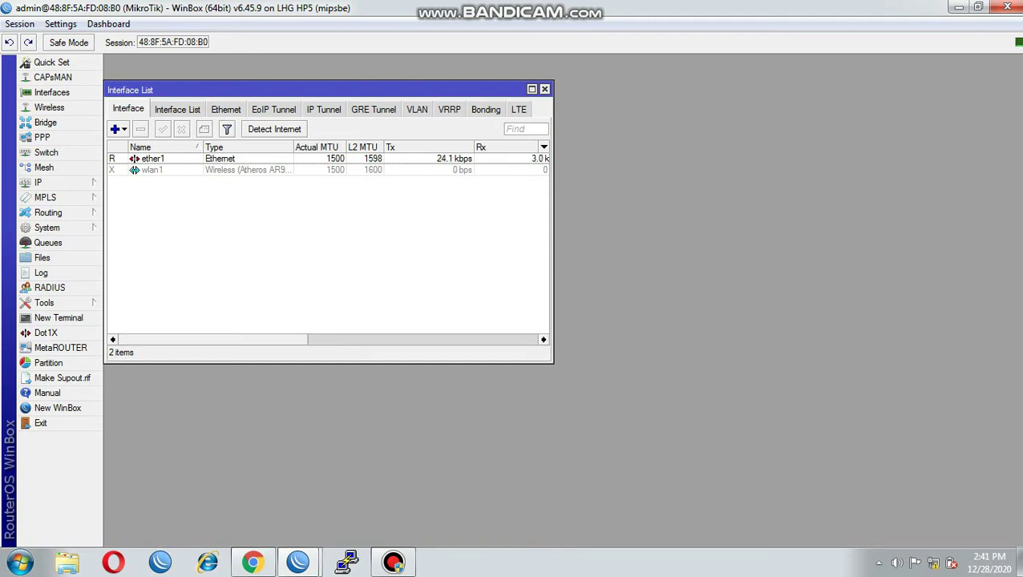
{"action": "left_click", "coordinate": [152, 170]}
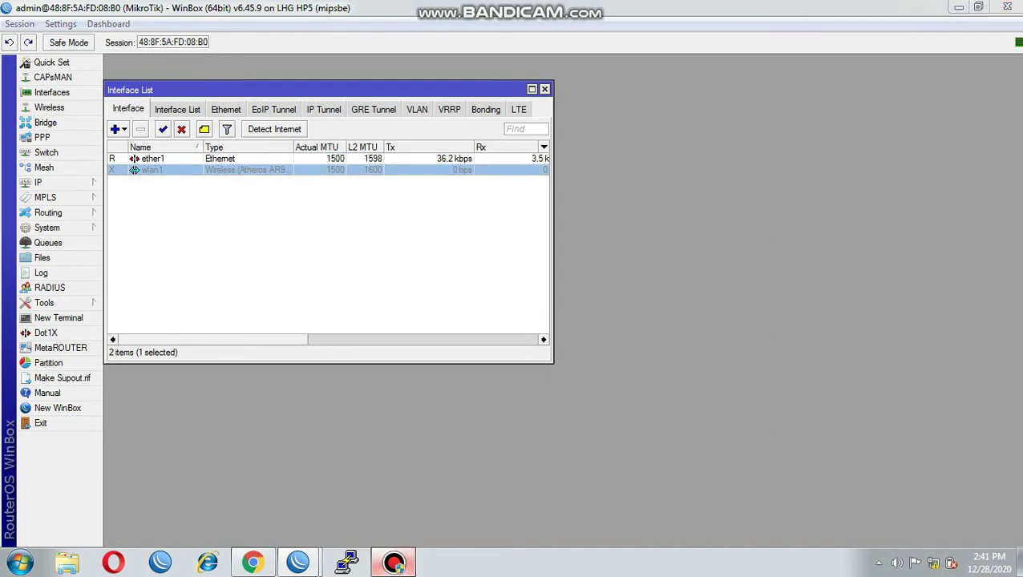
{"action": "left_click", "coordinate": [393, 562]}
{"action": "left_click", "coordinate": [393, 561]}
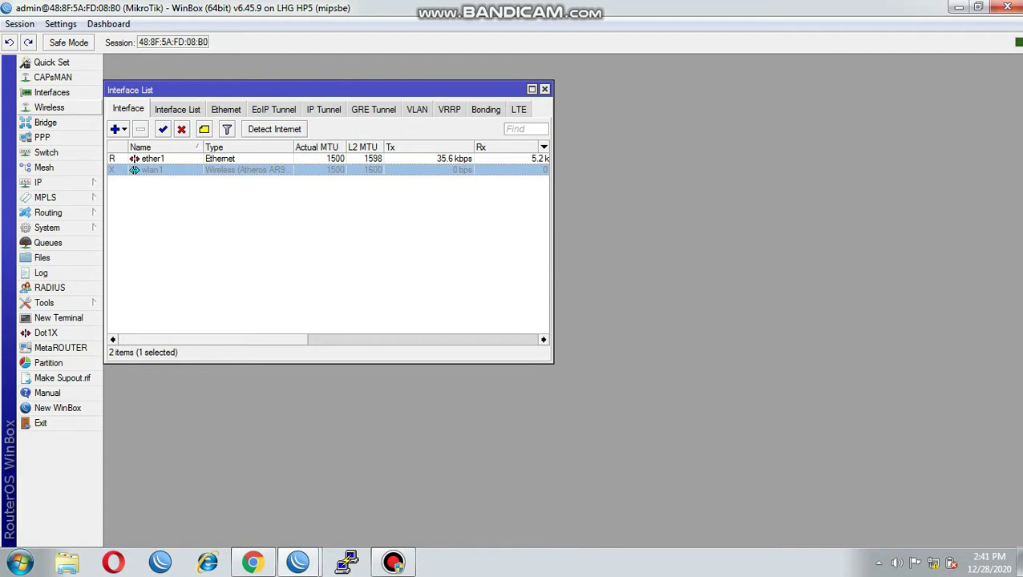
{"action": "left_click", "coordinate": [163, 129]}
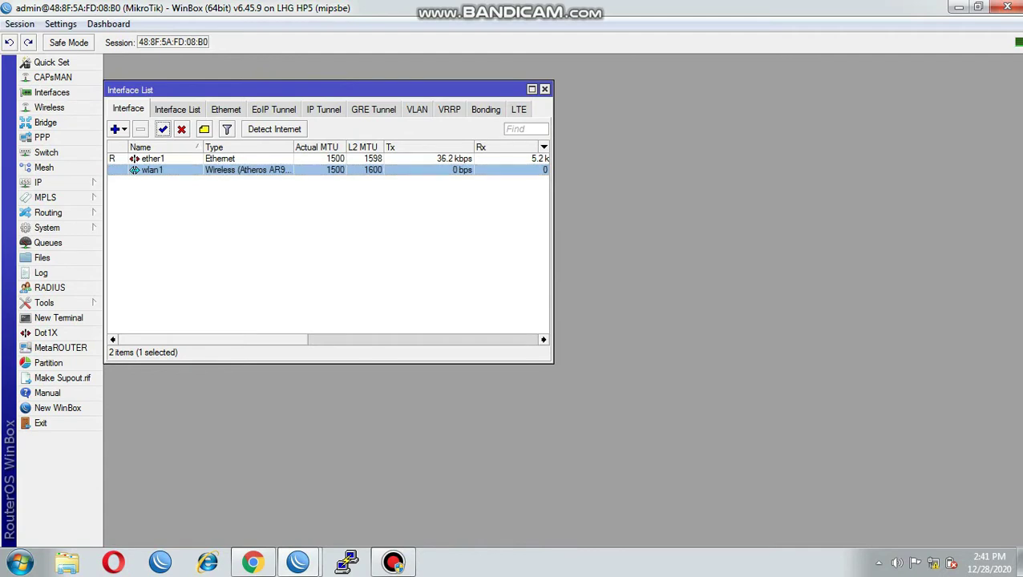
{"action": "double_click", "coordinate": [152, 170]}
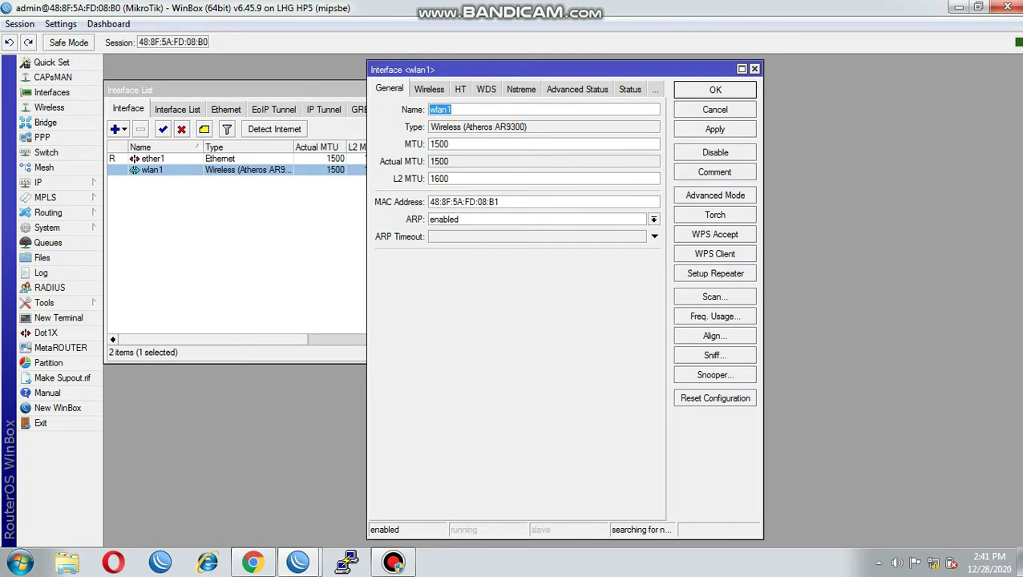
Maximize the wlan1 window and set its wireless mode to bridge.
{"action": "left_click", "coordinate": [742, 69]}
{"action": "left_click", "coordinate": [164, 80]}
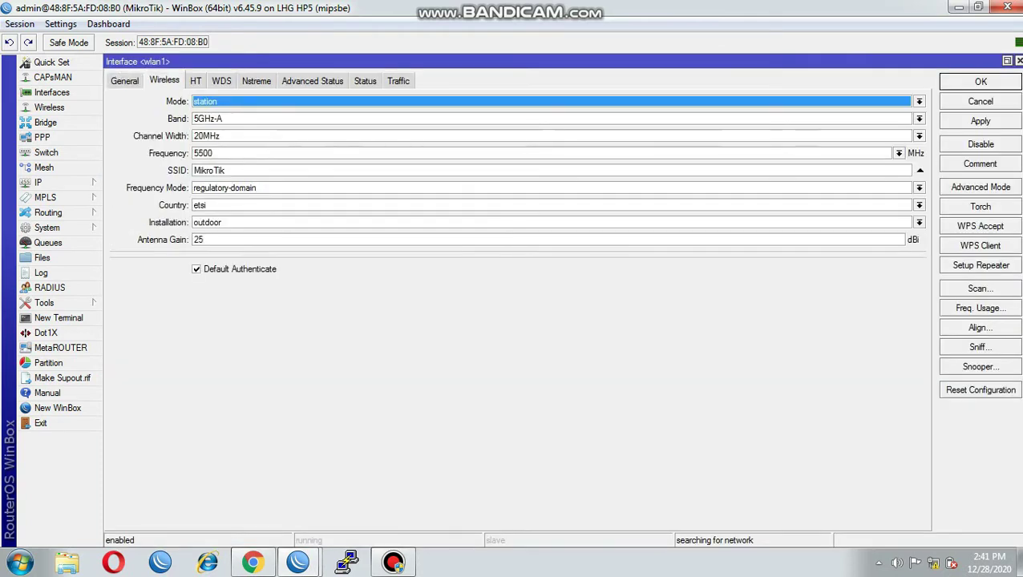
{"action": "left_click", "coordinate": [918, 101]}
{"action": "key", "text": "Down"}
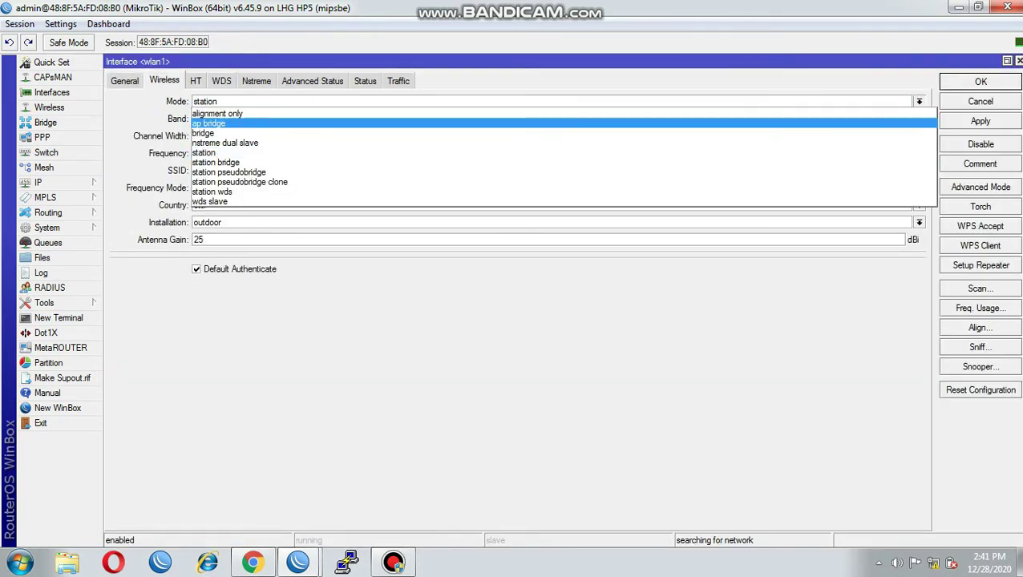
{"action": "key", "text": "Down"}
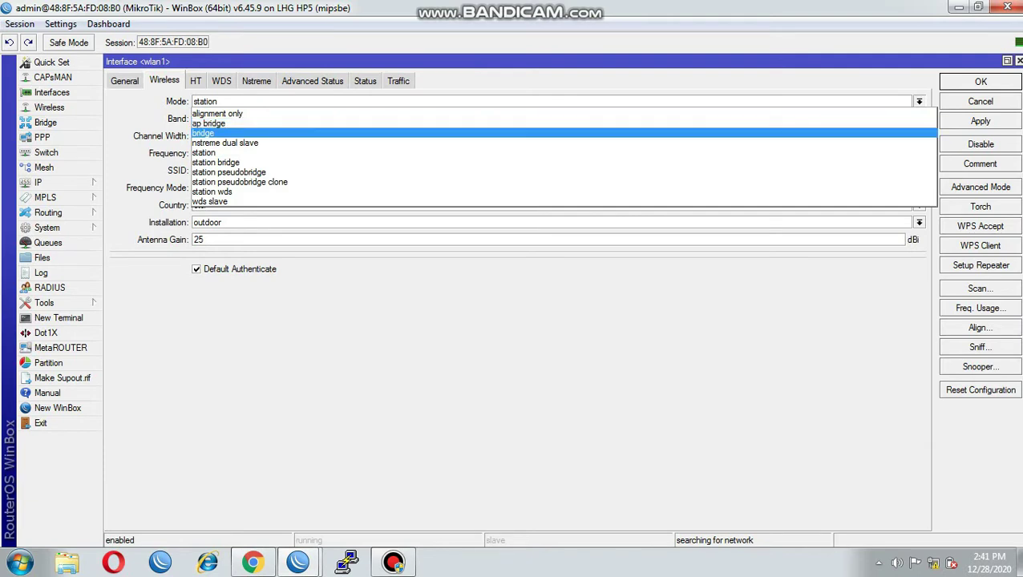
{"action": "key", "text": "Up"}
{"action": "key", "text": "Down"}
{"action": "key", "text": "Return"}
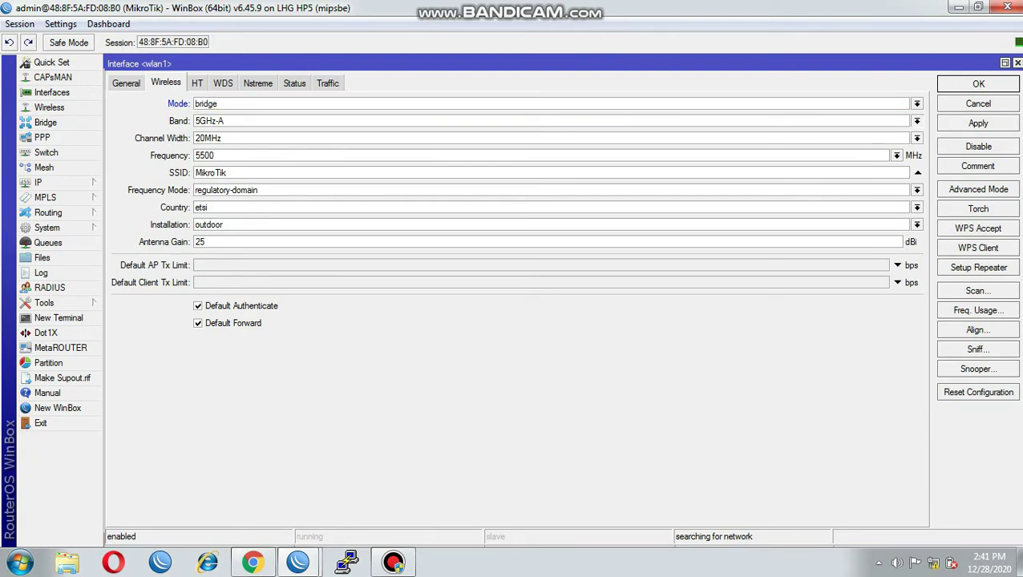
Set the band to 5GHz-A/N and the channel width to 20/40MHz Ce.
{"action": "key", "text": "Tab"}
{"action": "key", "text": "Down"}
{"action": "key", "text": "Down"}
{"action": "key", "text": "Return"}
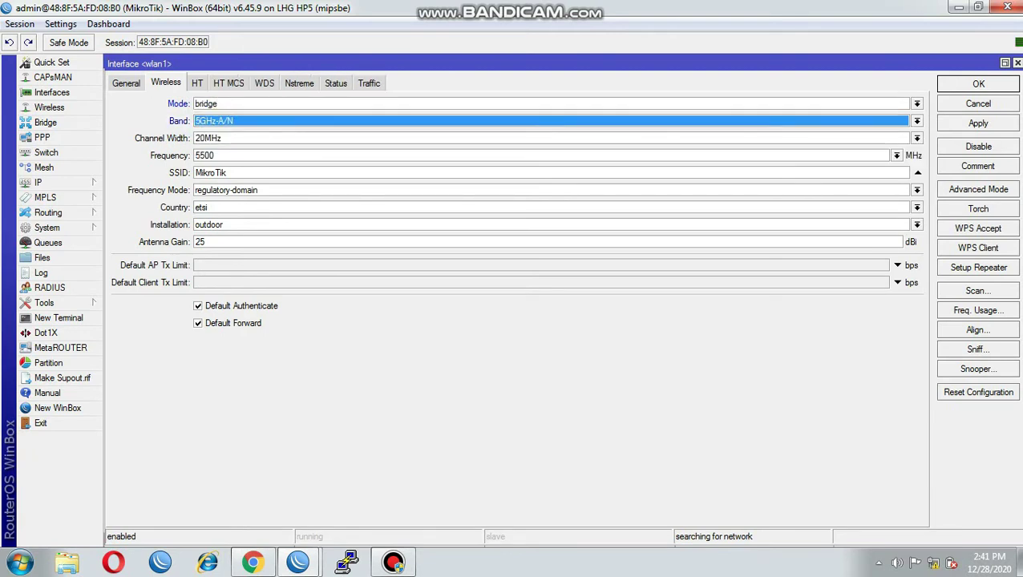
{"action": "key", "text": "Tab"}
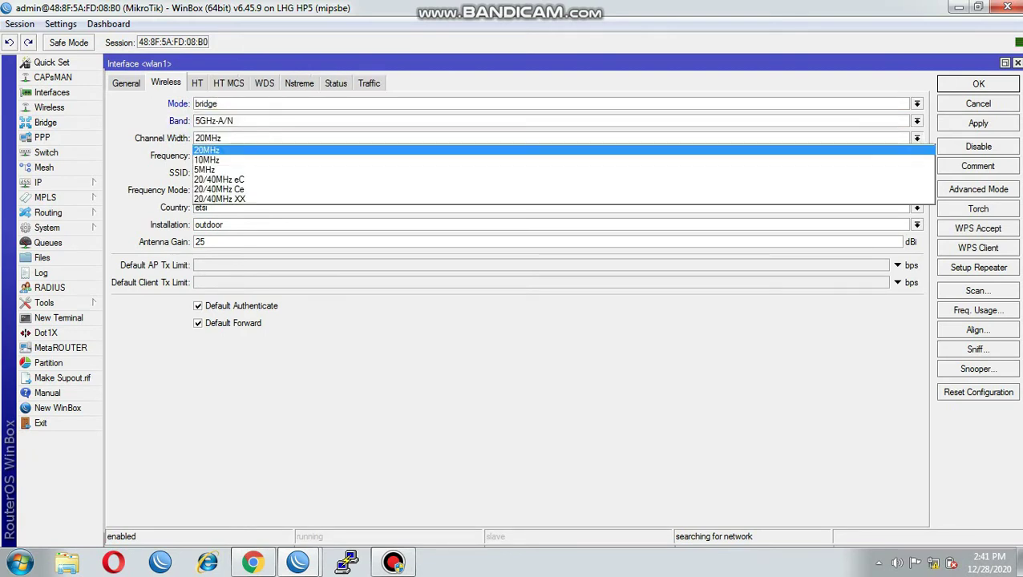
{"action": "key", "text": "Down"}
{"action": "key", "text": "Down"}
{"action": "key", "text": "Down"}
{"action": "key", "text": "Down"}
{"action": "key", "text": "Down"}
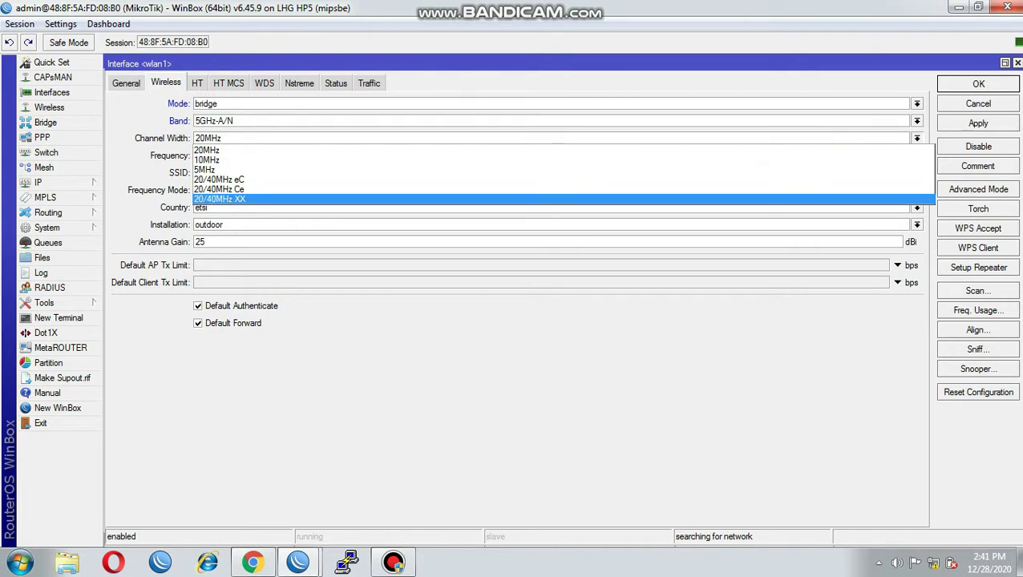
{"action": "key", "text": "Up"}
{"action": "key", "text": "Up"}
{"action": "key", "text": "Return"}
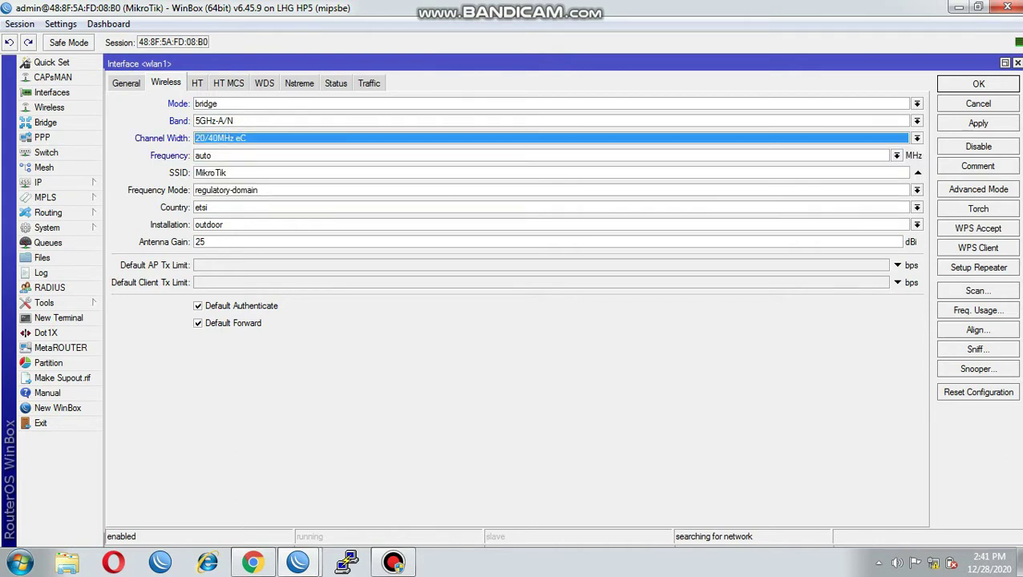
{"action": "key", "text": "Down"}
{"action": "key", "text": "Down"}
{"action": "key", "text": "Return"}
{"action": "double_click", "coordinate": [225, 173]}
Replace the SSID MikroTik with BH-01, leaving frequency mode at regulatory-domain.
{"action": "key", "text": "BackSpace"}
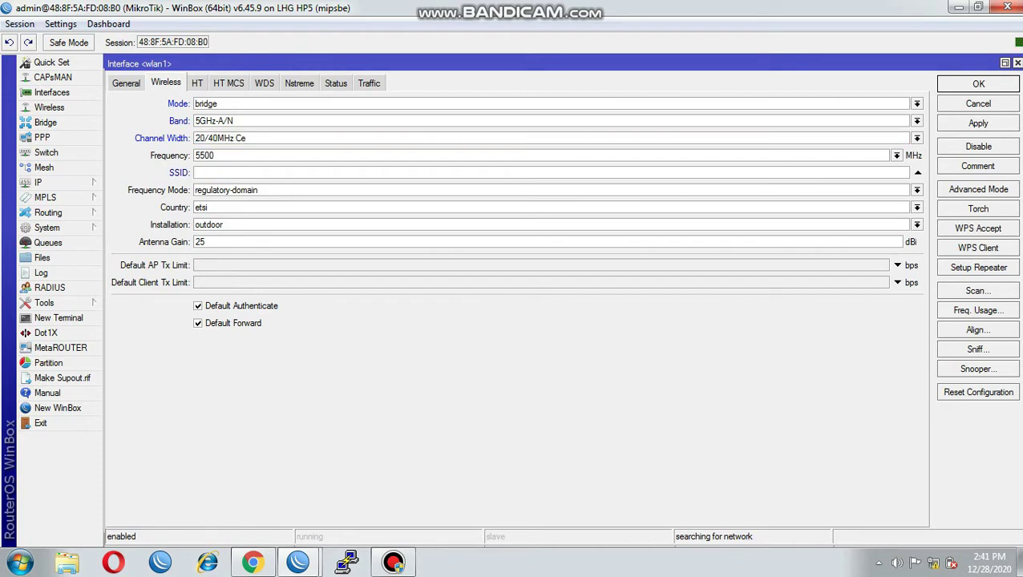
{"action": "type", "text": "BH-"}
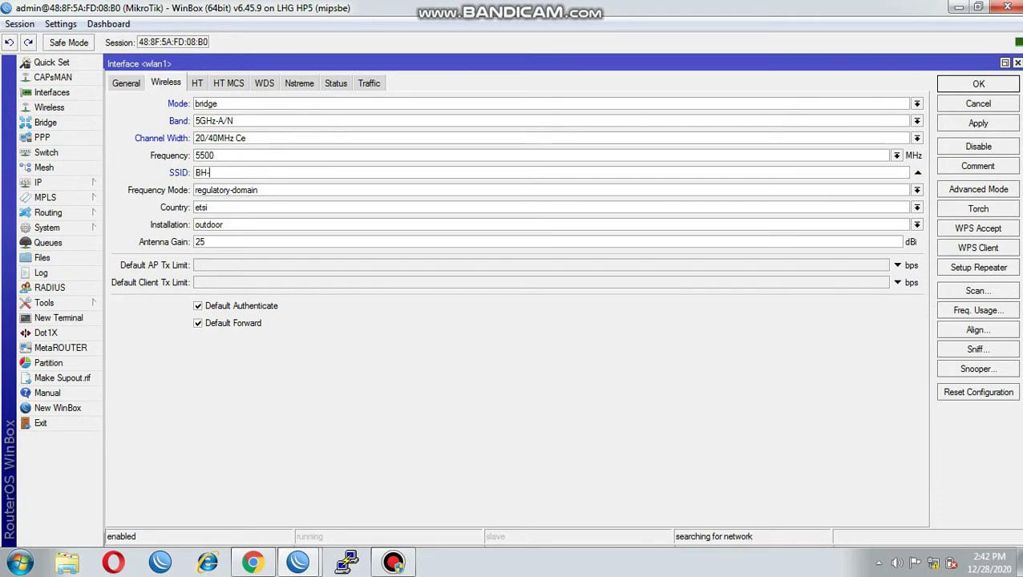
{"action": "key", "text": "BackSpace"}
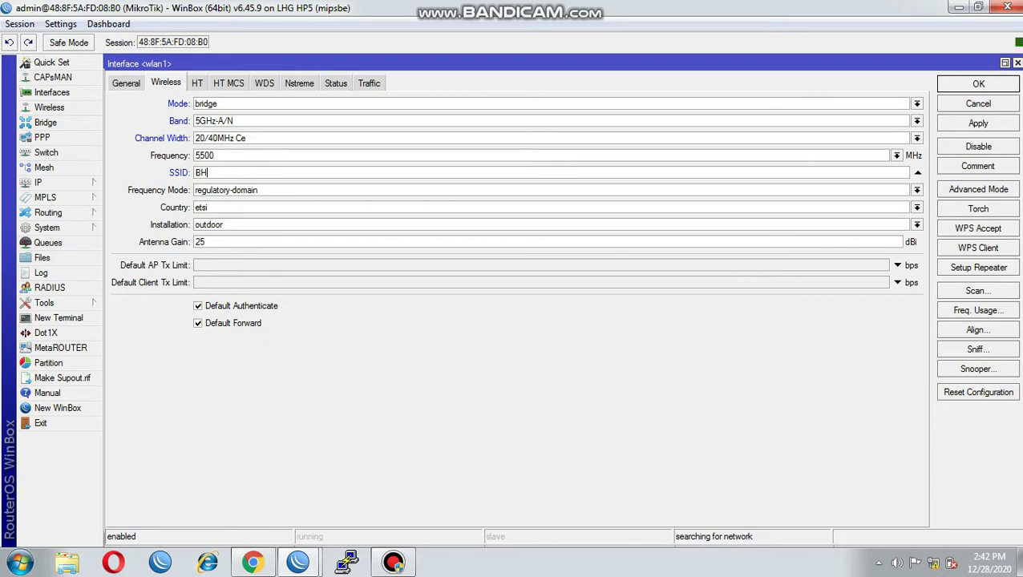
{"action": "type", "text": "-TEST"}
{"action": "key", "text": "BackSpace"}
{"action": "key", "text": "BackSpace"}
{"action": "key", "text": "BackSpace"}
{"action": "key", "text": "BackSpace"}
{"action": "type", "text": "O"}
{"action": "key", "text": "BackSpace"}
{"action": "type", "text": "02"}
{"action": "key", "text": "BackSpace"}
{"action": "type", "text": "1"}
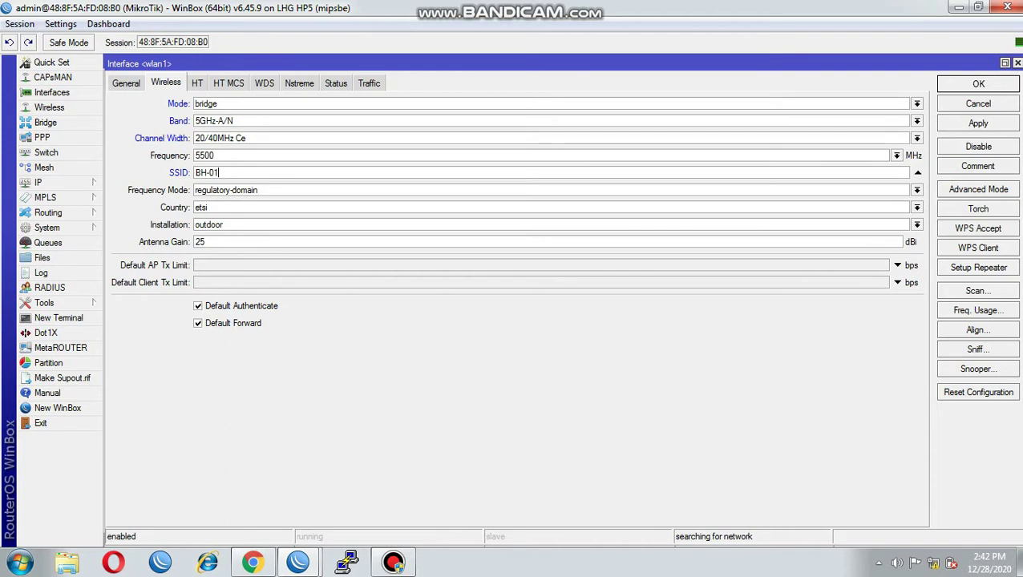
{"action": "key", "text": "Tab"}
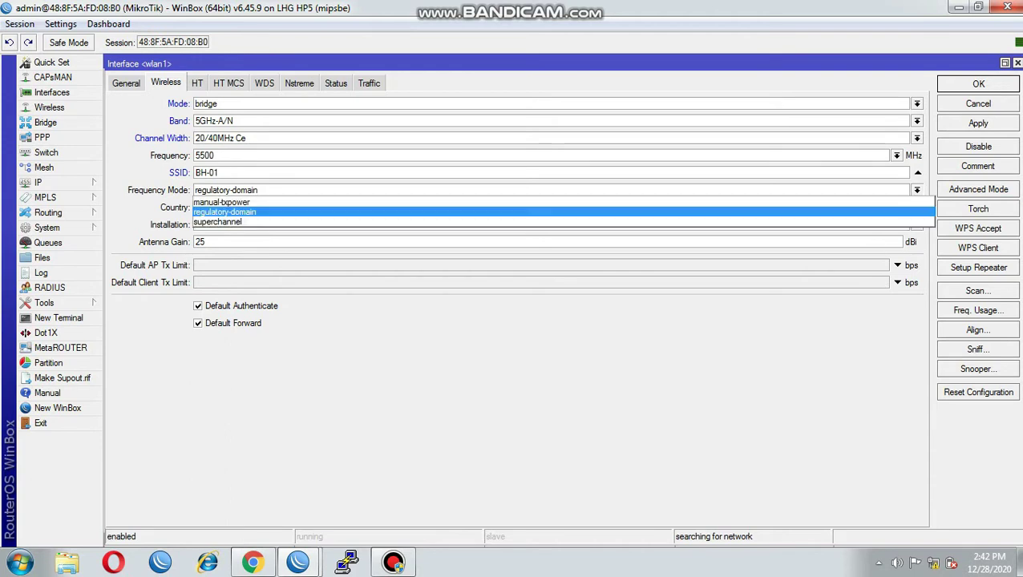
Set wlan1's country to no_country_set.
{"action": "key", "text": "Tab"}
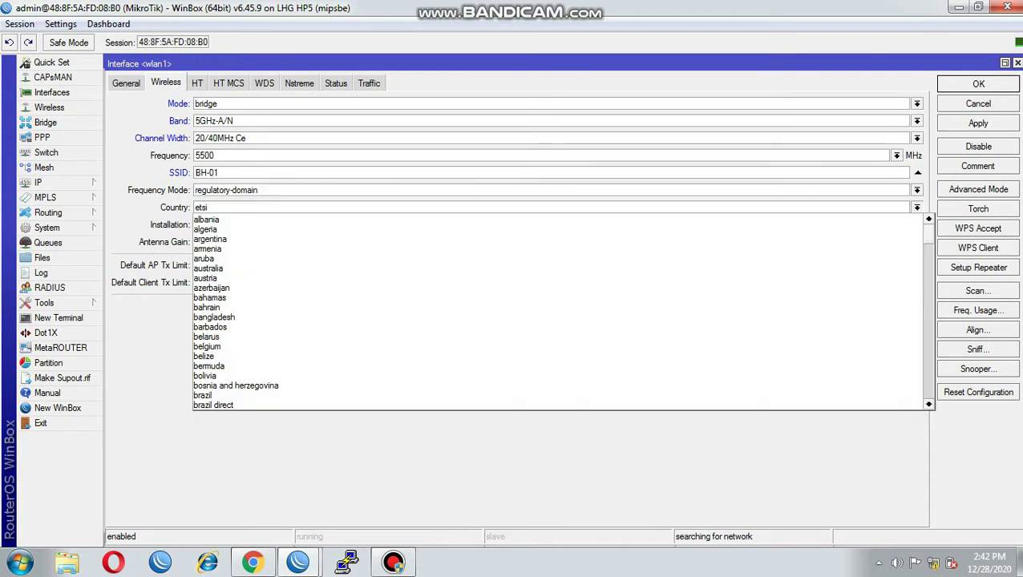
{"action": "key", "text": "Down"}
{"action": "key", "text": "Down"}
{"action": "key", "text": "Down"}
{"action": "key", "text": "Down"}
{"action": "key", "text": "Down"}
{"action": "key", "text": "Down"}
{"action": "key", "text": "Down"}
{"action": "key", "text": "Down"}
{"action": "key", "text": "Down"}
{"action": "key", "text": "Down"}
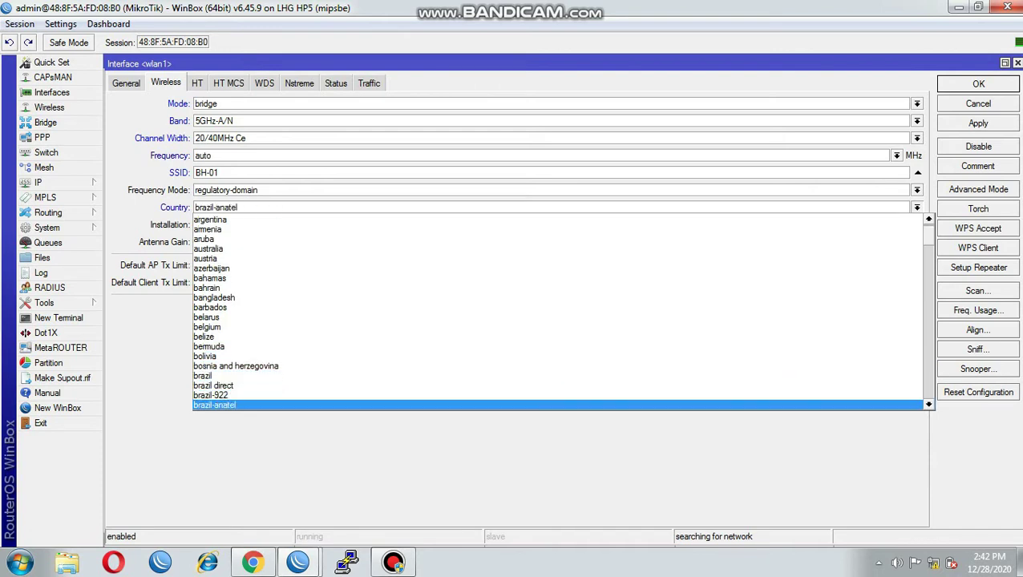
{"action": "key", "text": "Down"}
{"action": "key", "text": "Down"}
{"action": "key", "text": "Down"}
{"action": "key", "text": "Down"}
{"action": "key", "text": "Down"}
{"action": "key", "text": "Down"}
{"action": "key", "text": "Down"}
{"action": "key", "text": "Down"}
{"action": "key", "text": "Down"}
{"action": "key", "text": "Down"}
{"action": "key", "text": "Down"}
{"action": "key", "text": "Down"}
{"action": "key", "text": "Down"}
{"action": "key", "text": "Down"}
{"action": "key", "text": "Down"}
{"action": "key", "text": "Down"}
{"action": "key", "text": "Down"}
{"action": "key", "text": "Down"}
{"action": "key", "text": "Down"}
{"action": "key", "text": "Down"}
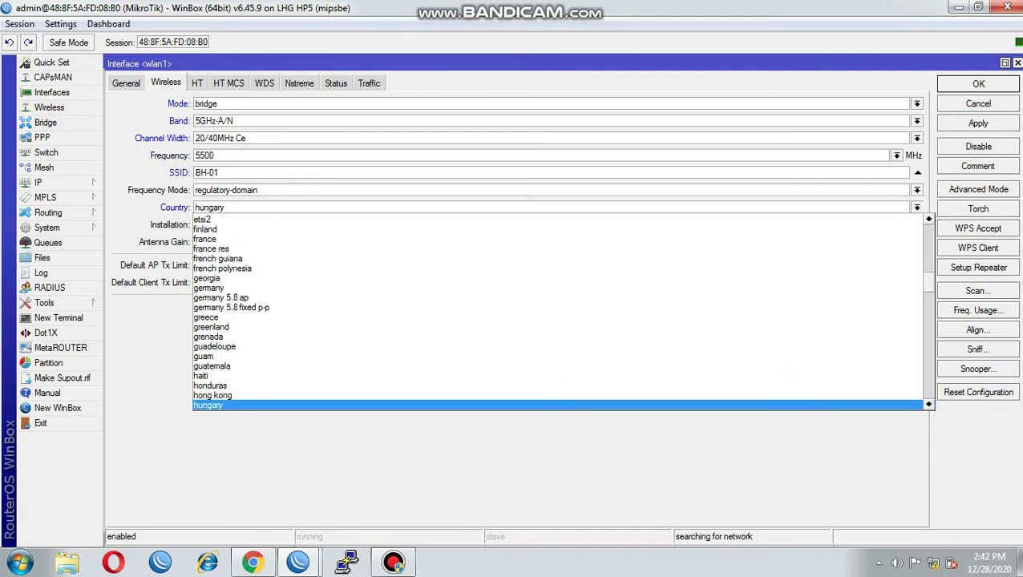
{"action": "key", "text": "Down"}
{"action": "key", "text": "Down"}
{"action": "key", "text": "Down"}
{"action": "key", "text": "Down"}
{"action": "key", "text": "Down"}
{"action": "key", "text": "Down"}
{"action": "key", "text": "Down"}
{"action": "key", "text": "Down"}
{"action": "key", "text": "Down"}
{"action": "key", "text": "Down"}
{"action": "key", "text": "Down"}
{"action": "key", "text": "Down"}
{"action": "key", "text": "Down"}
{"action": "key", "text": "Down"}
{"action": "key", "text": "Down"}
{"action": "key", "text": "Down"}
{"action": "key", "text": "Down"}
{"action": "key", "text": "Down"}
{"action": "key", "text": "Down"}
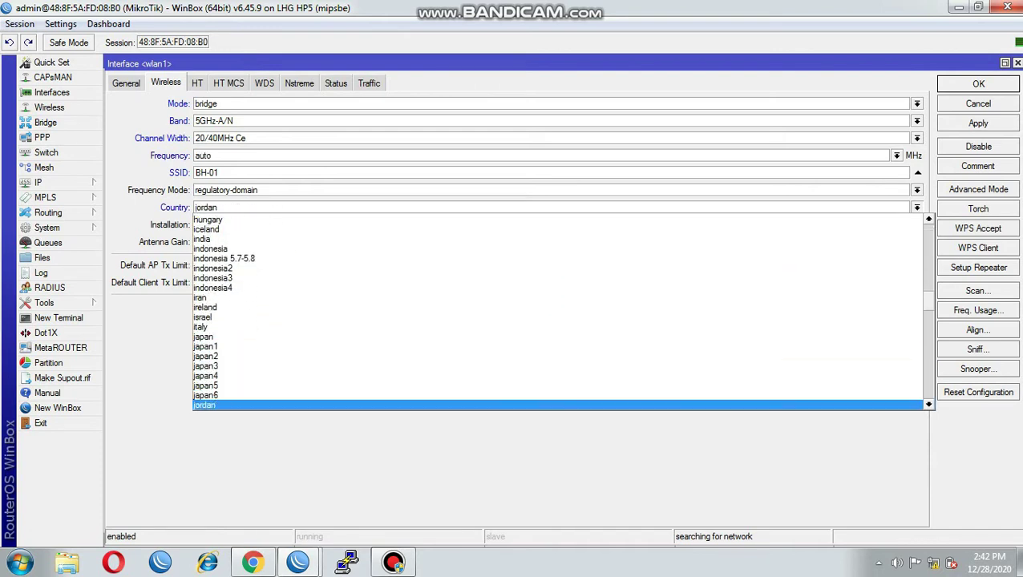
{"action": "key", "text": "Down"}
{"action": "key", "text": "Down"}
{"action": "key", "text": "Down"}
{"action": "key", "text": "Down"}
{"action": "key", "text": "Down"}
{"action": "key", "text": "Down"}
{"action": "key", "text": "Down"}
{"action": "key", "text": "Down"}
{"action": "key", "text": "Down"}
{"action": "key", "text": "Down"}
{"action": "key", "text": "Down"}
{"action": "key", "text": "Down"}
{"action": "key", "text": "Down"}
{"action": "key", "text": "Down"}
{"action": "key", "text": "Down"}
{"action": "key", "text": "Down"}
{"action": "key", "text": "Down"}
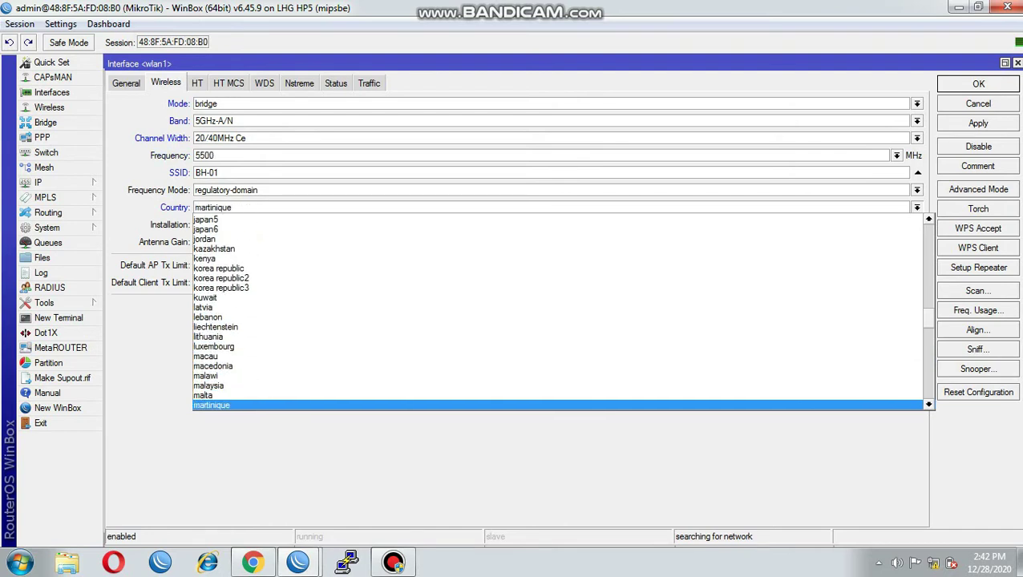
{"action": "key", "text": "Up"}
{"action": "key", "text": "Up"}
{"action": "key", "text": "Up"}
{"action": "key", "text": "Up"}
{"action": "key", "text": "Up"}
{"action": "key", "text": "Up"}
{"action": "key", "text": "Up"}
{"action": "key", "text": "Up"}
{"action": "key", "text": "Up"}
{"action": "key", "text": "Up"}
{"action": "key", "text": "Up"}
{"action": "key", "text": "Up"}
{"action": "key", "text": "Up"}
{"action": "key", "text": "Up"}
{"action": "key", "text": "Up"}
{"action": "key", "text": "Up"}
{"action": "key", "text": "Up"}
{"action": "key", "text": "Up"}
{"action": "key", "text": "Up"}
{"action": "key", "text": "Up"}
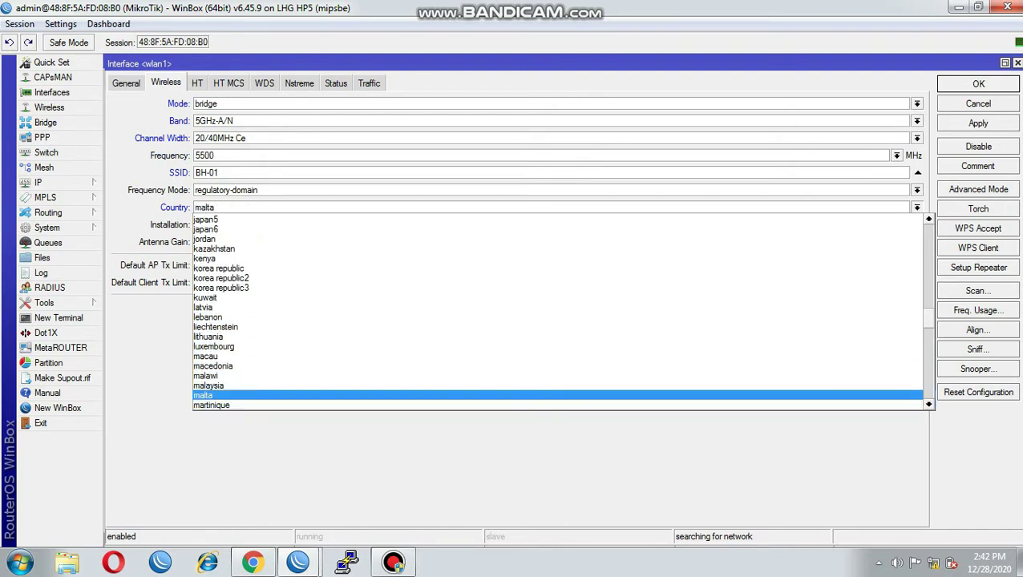
{"action": "key", "text": "Up"}
{"action": "key", "text": "Up"}
{"action": "key", "text": "Up"}
{"action": "key", "text": "Up"}
{"action": "key", "text": "Up"}
{"action": "key", "text": "Up"}
{"action": "key", "text": "Up"}
{"action": "key", "text": "Up"}
{"action": "key", "text": "Up"}
{"action": "key", "text": "Up"}
{"action": "key", "text": "Up"}
{"action": "key", "text": "Up"}
{"action": "key", "text": "Up"}
{"action": "key", "text": "Up"}
{"action": "key", "text": "Up"}
{"action": "key", "text": "Up"}
{"action": "key", "text": "Up"}
{"action": "key", "text": "Up"}
{"action": "key", "text": "Up"}
{"action": "key", "text": "Up"}
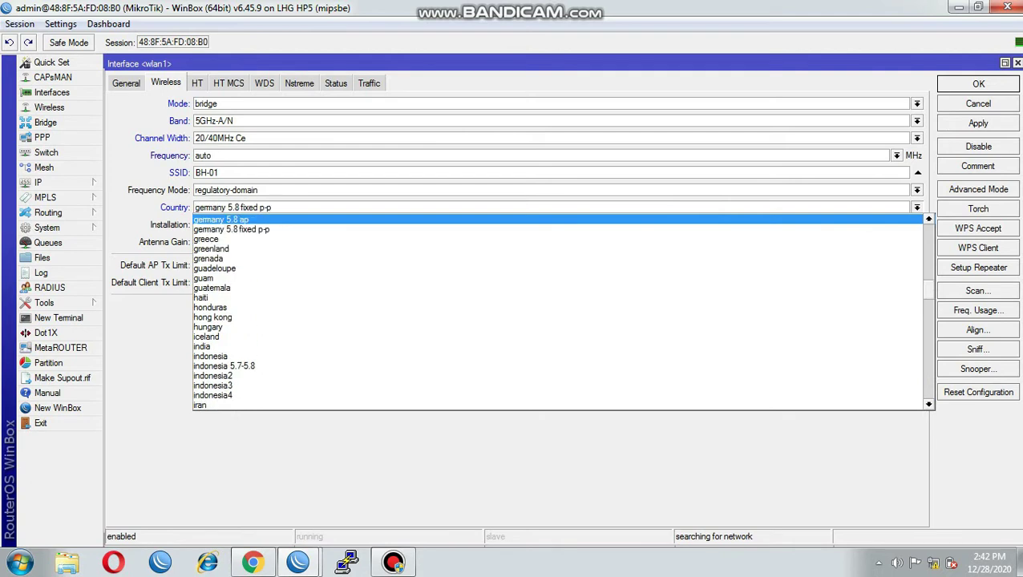
{"action": "key", "text": "Up"}
{"action": "key", "text": "Up"}
{"action": "key", "text": "Up"}
{"action": "key", "text": "Up"}
{"action": "key", "text": "Up"}
{"action": "key", "text": "Up"}
{"action": "key", "text": "Up"}
{"action": "key", "text": "Up"}
{"action": "key", "text": "Up"}
{"action": "key", "text": "Up"}
{"action": "key", "text": "Up"}
{"action": "key", "text": "Up"}
{"action": "key", "text": "Up"}
{"action": "key", "text": "Up"}
{"action": "key", "text": "Up"}
{"action": "key", "text": "Up"}
{"action": "key", "text": "Up"}
{"action": "key", "text": "Up"}
{"action": "key", "text": "Up"}
{"action": "key", "text": "Up"}
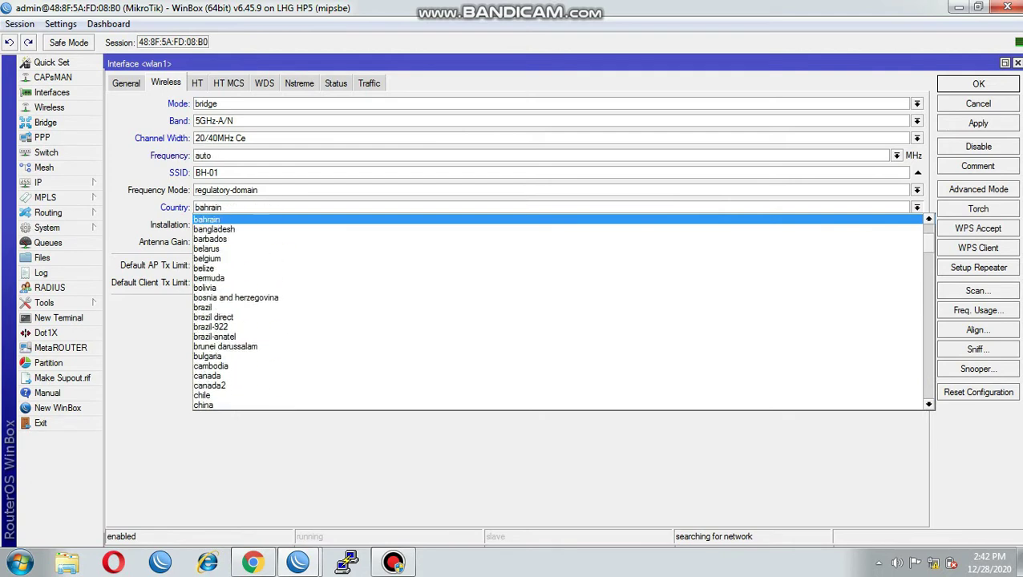
{"action": "key", "text": "Down"}
{"action": "key", "text": "Down"}
{"action": "key", "text": "Down"}
{"action": "key", "text": "Down"}
{"action": "key", "text": "Down"}
{"action": "key", "text": "Down"}
{"action": "key", "text": "Down"}
{"action": "key", "text": "Down"}
{"action": "key", "text": "Down"}
{"action": "key", "text": "Down"}
{"action": "key", "text": "Down"}
{"action": "key", "text": "Down"}
{"action": "key", "text": "Down"}
{"action": "key", "text": "Down"}
{"action": "key", "text": "Down"}
{"action": "key", "text": "Down"}
{"action": "key", "text": "Down"}
{"action": "key", "text": "Down"}
{"action": "key", "text": "Down"}
{"action": "key", "text": "Down"}
{"action": "key", "text": "Down"}
{"action": "key", "text": "Down"}
{"action": "key", "text": "Down"}
{"action": "key", "text": "Down"}
{"action": "key", "text": "Down"}
{"action": "key", "text": "Down"}
{"action": "key", "text": "Down"}
{"action": "key", "text": "Down"}
{"action": "key", "text": "Down"}
{"action": "key", "text": "Down"}
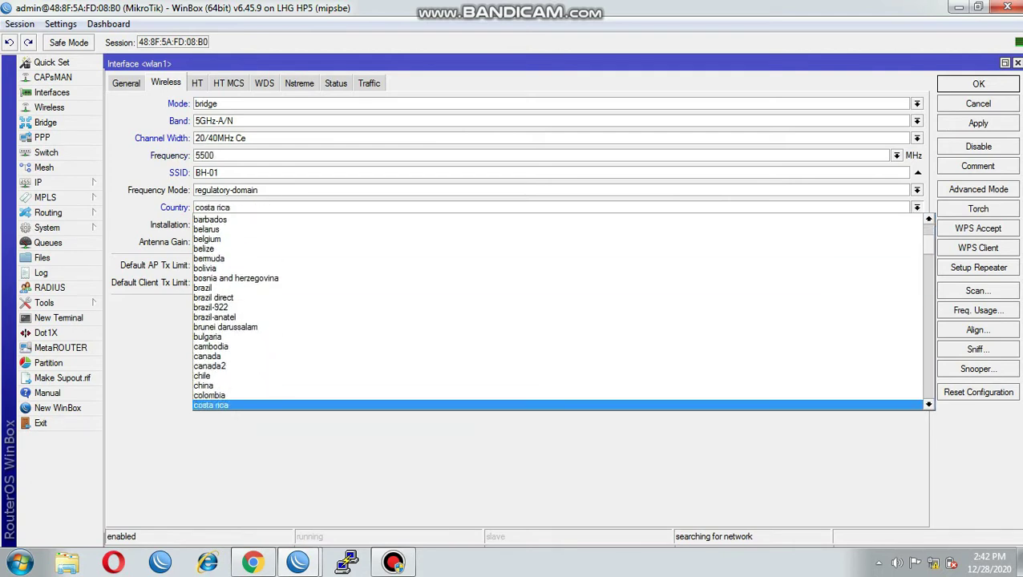
{"action": "key", "text": "Down"}
{"action": "key", "text": "Down"}
{"action": "key", "text": "Down"}
{"action": "key", "text": "Down"}
{"action": "key", "text": "Down"}
{"action": "key", "text": "Down"}
{"action": "key", "text": "Down"}
{"action": "key", "text": "Down"}
{"action": "key", "text": "Down"}
{"action": "key", "text": "Down"}
{"action": "key", "text": "Down"}
{"action": "key", "text": "Down"}
{"action": "key", "text": "Down"}
{"action": "key", "text": "Down"}
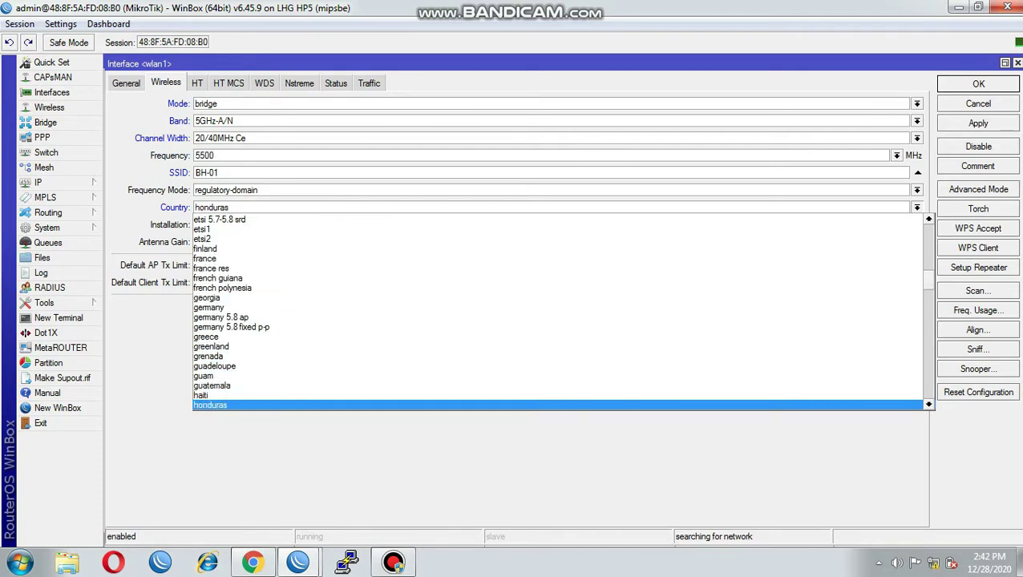
{"action": "key", "text": "Down"}
{"action": "key", "text": "Down"}
{"action": "key", "text": "Down"}
{"action": "key", "text": "Down"}
{"action": "key", "text": "Down"}
{"action": "key", "text": "Down"}
{"action": "key", "text": "Down"}
{"action": "key", "text": "Down"}
{"action": "key", "text": "Down"}
{"action": "key", "text": "Down"}
{"action": "key", "text": "Down"}
{"action": "key", "text": "Down"}
{"action": "key", "text": "Down"}
{"action": "key", "text": "Down"}
{"action": "key", "text": "Down"}
{"action": "key", "text": "Down"}
{"action": "key", "text": "Down"}
{"action": "key", "text": "Down"}
{"action": "key", "text": "Down"}
{"action": "key", "text": "Down"}
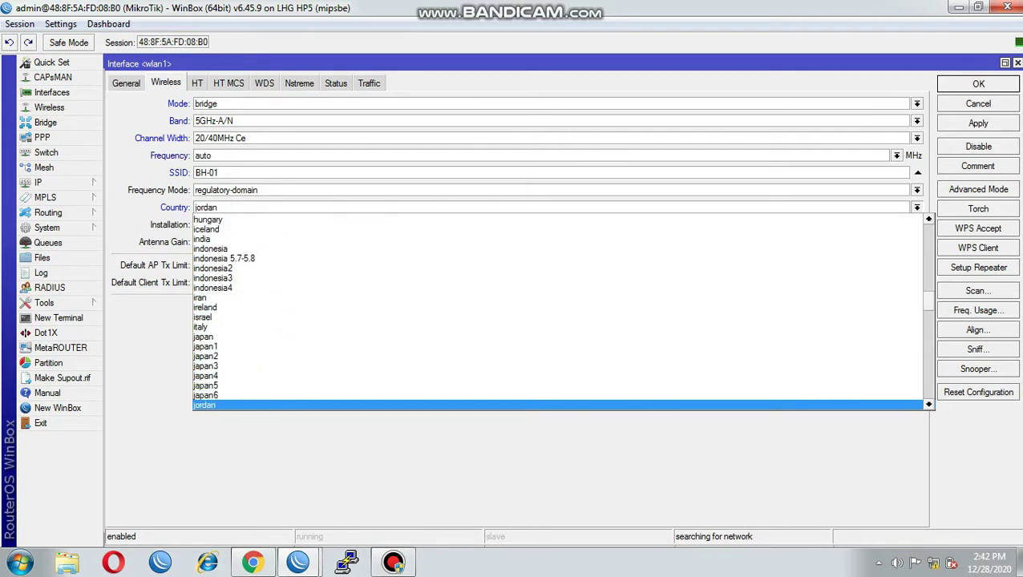
{"action": "key", "text": "Down"}
{"action": "key", "text": "Down"}
{"action": "key", "text": "Down"}
{"action": "key", "text": "Down"}
{"action": "key", "text": "Down"}
{"action": "key", "text": "Down"}
{"action": "key", "text": "Down"}
{"action": "key", "text": "Down"}
{"action": "key", "text": "Down"}
{"action": "key", "text": "Down"}
{"action": "key", "text": "Down"}
{"action": "key", "text": "Down"}
{"action": "key", "text": "Down"}
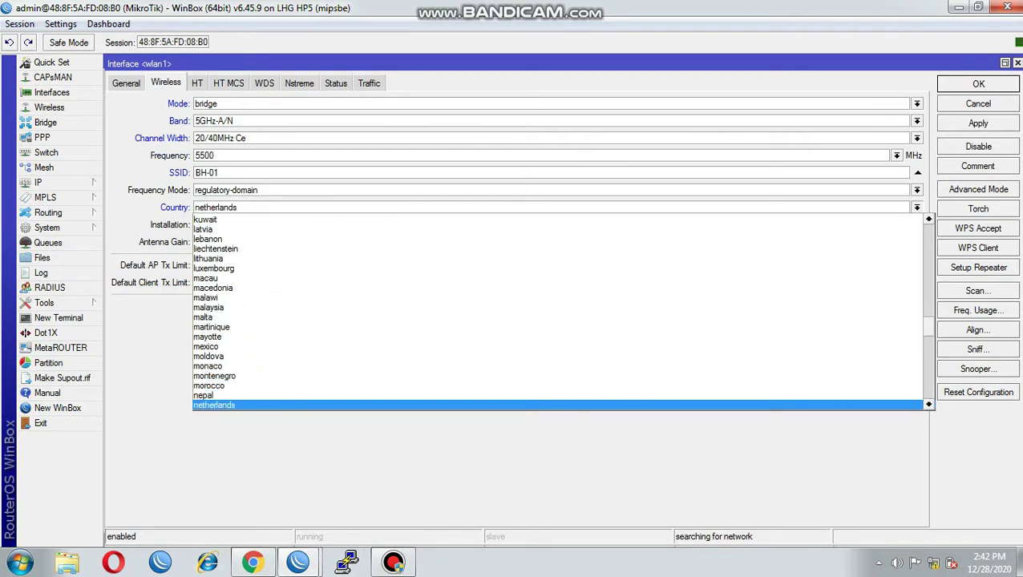
{"action": "key", "text": "Up"}
{"action": "key", "text": "Down"}
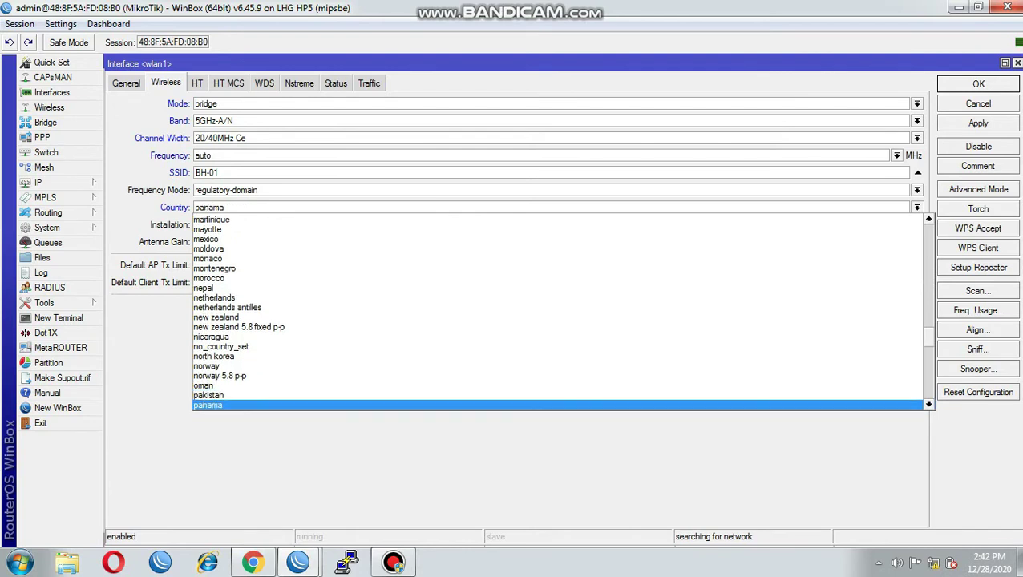
{"action": "key", "text": "Up"}
{"action": "key", "text": "Up"}
{"action": "key", "text": "Up"}
{"action": "key", "text": "Up"}
{"action": "key", "text": "Up"}
{"action": "key", "text": "Up"}
{"action": "key", "text": "Return"}
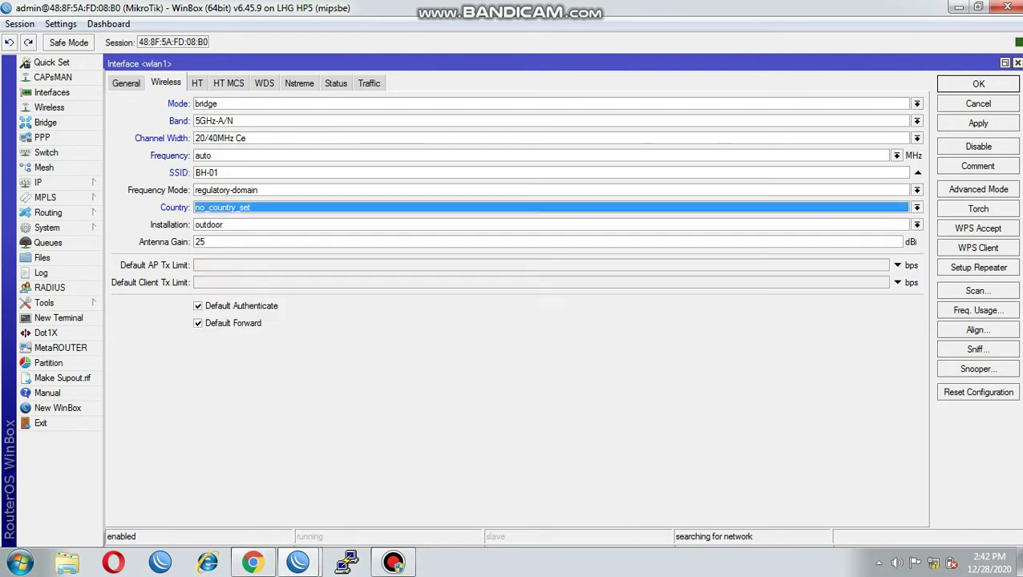
Keep the installation type as outdoor.
{"action": "key", "text": "Tab"}
{"action": "key", "text": "alt+Down"}
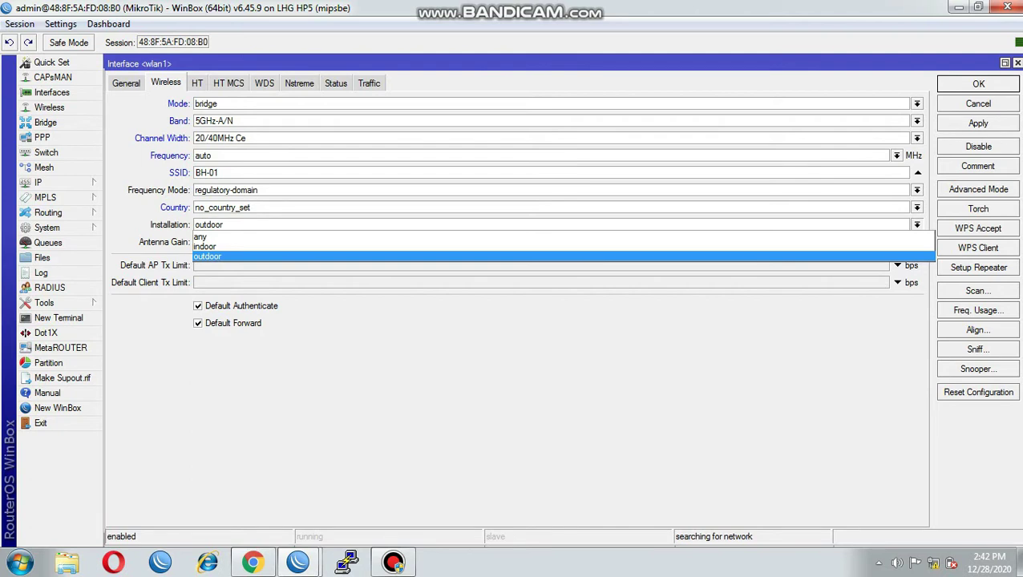
{"action": "key", "text": "Return"}
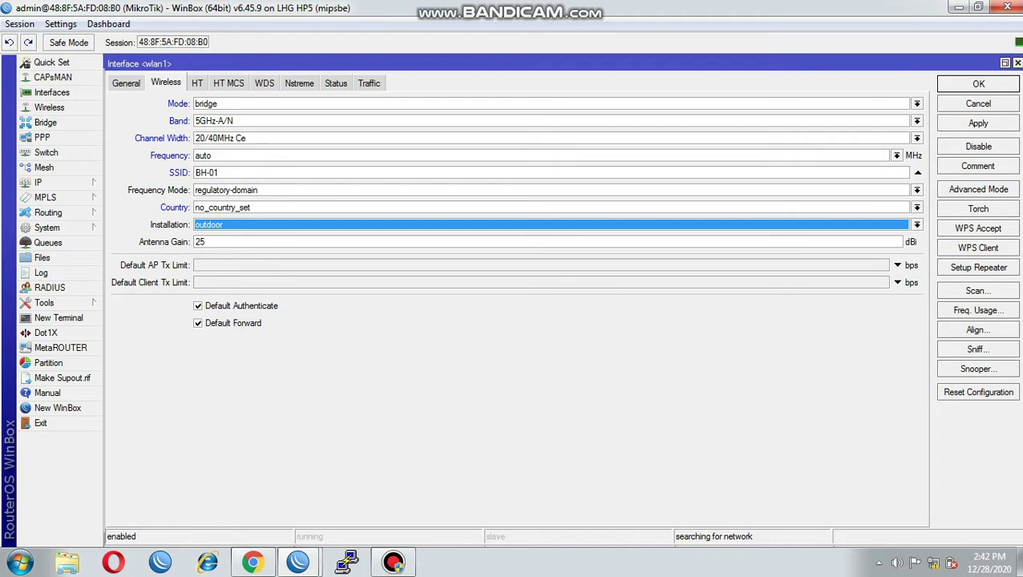
Save wlan1, then set WDS mode to dynamic, enable Nstreme, and save again.
{"action": "key", "text": "Return"}
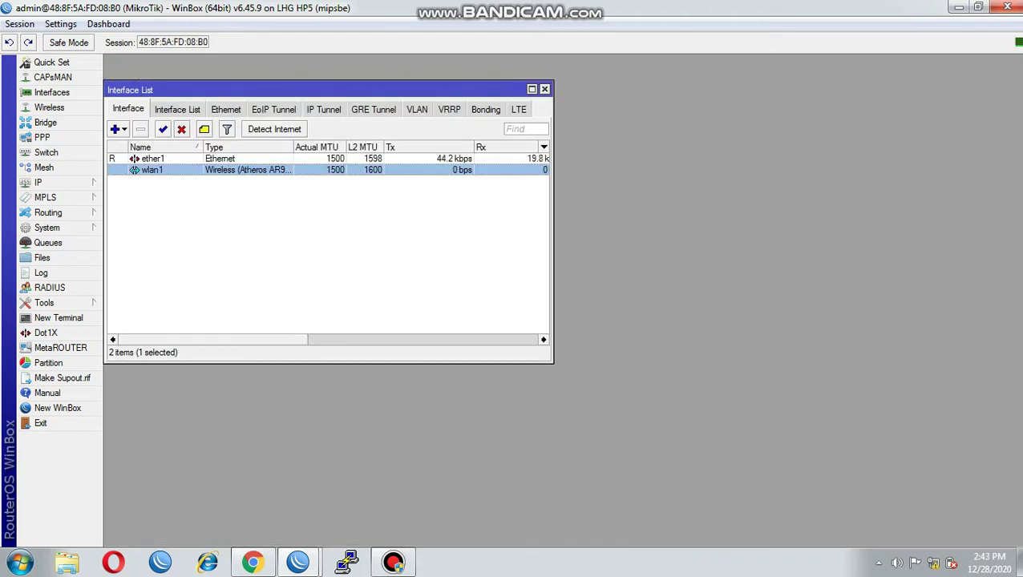
{"action": "key", "text": "Return"}
{"action": "key", "text": "ctrl+Tab"}
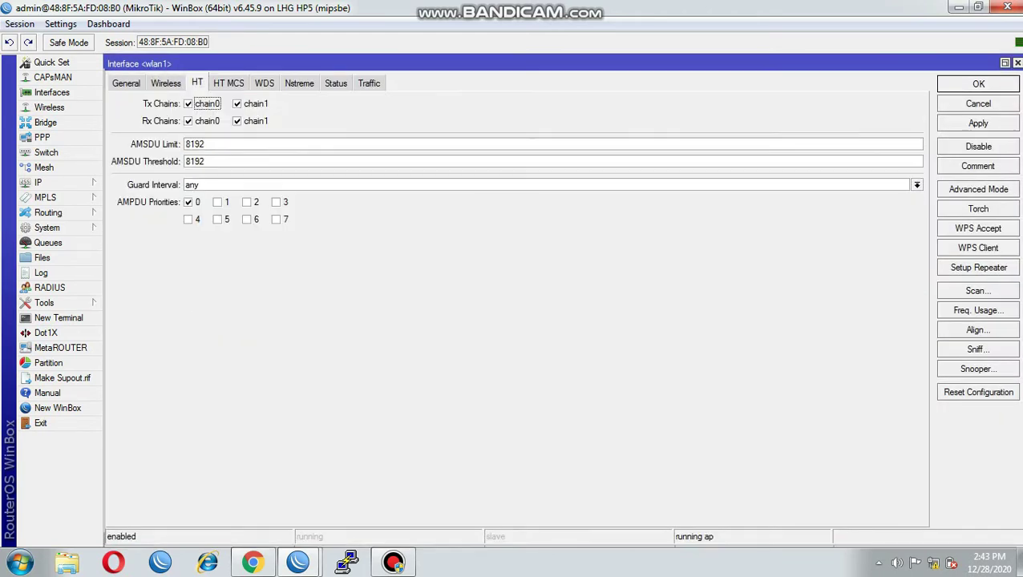
{"action": "key", "text": "ctrl+Tab"}
{"action": "key", "text": "ctrl+Tab"}
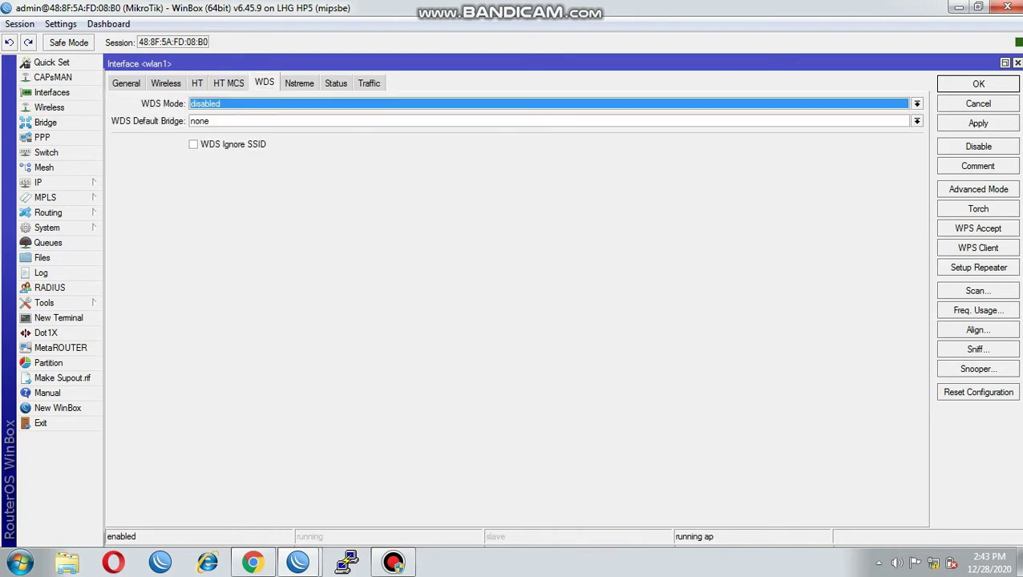
{"action": "key", "text": "Down"}
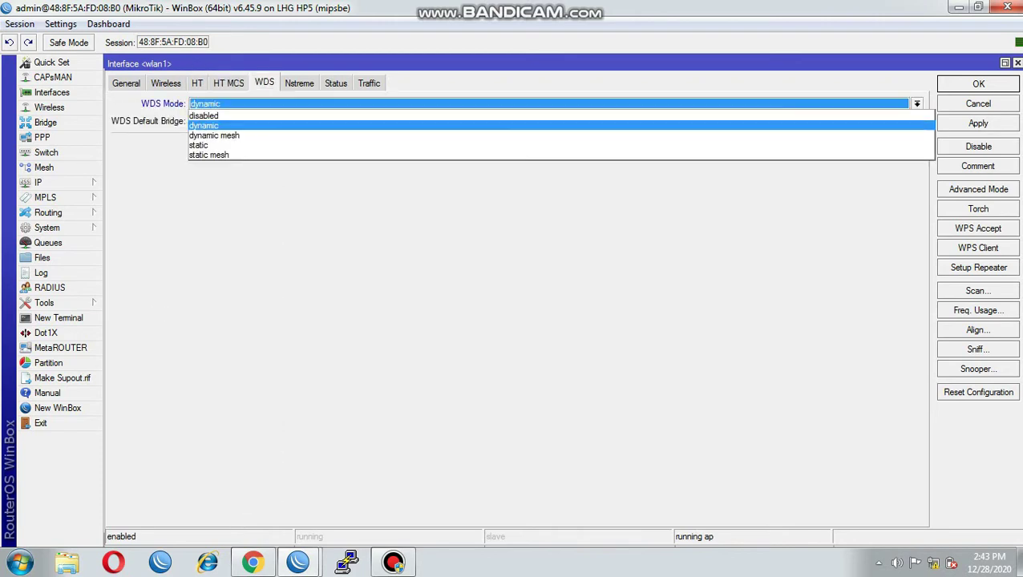
{"action": "key", "text": "Return"}
{"action": "key", "text": "ctrl+Tab"}
{"action": "key", "text": "space"}
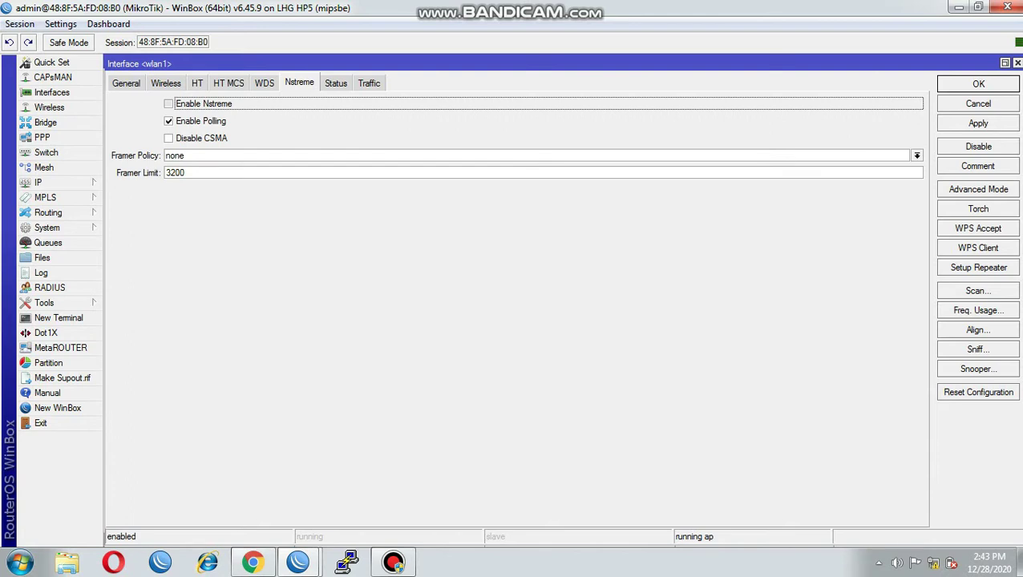
{"action": "key", "text": "Return"}
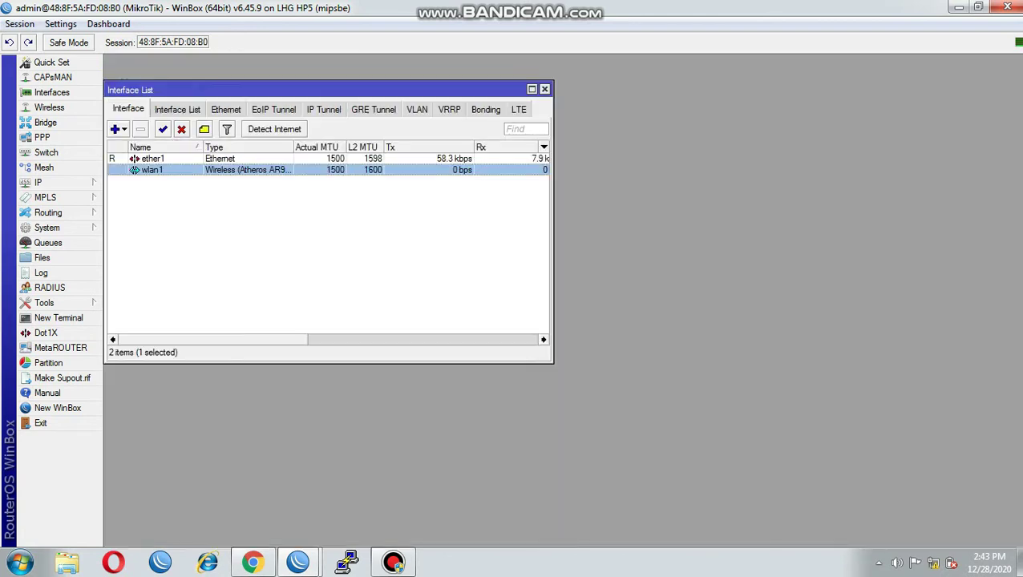
Return to the full interface list and verify Nstreme is enabled on wlan1.
{"action": "left_click", "coordinate": [273, 109]}
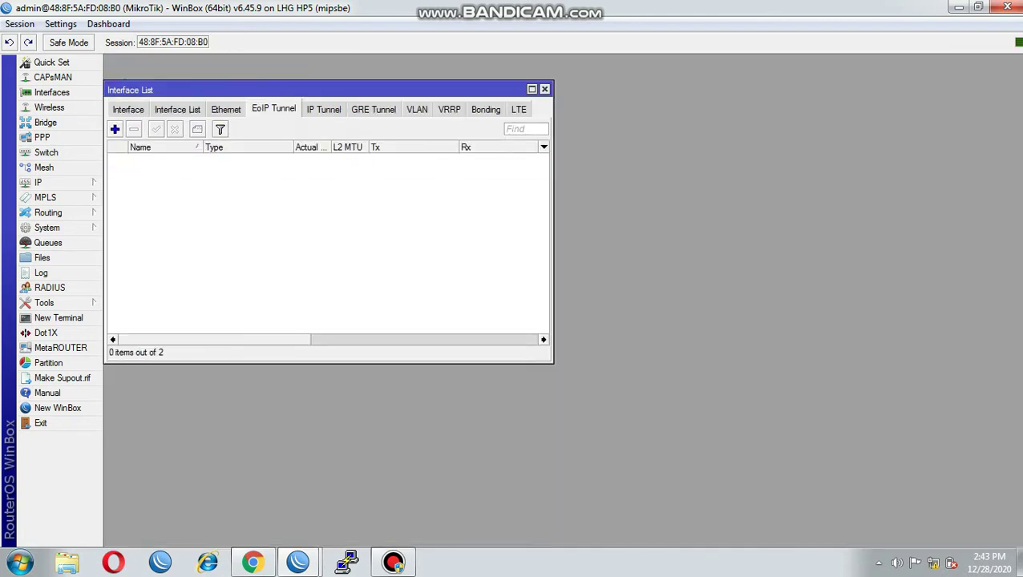
{"action": "left_click", "coordinate": [323, 109]}
{"action": "left_click", "coordinate": [128, 109]}
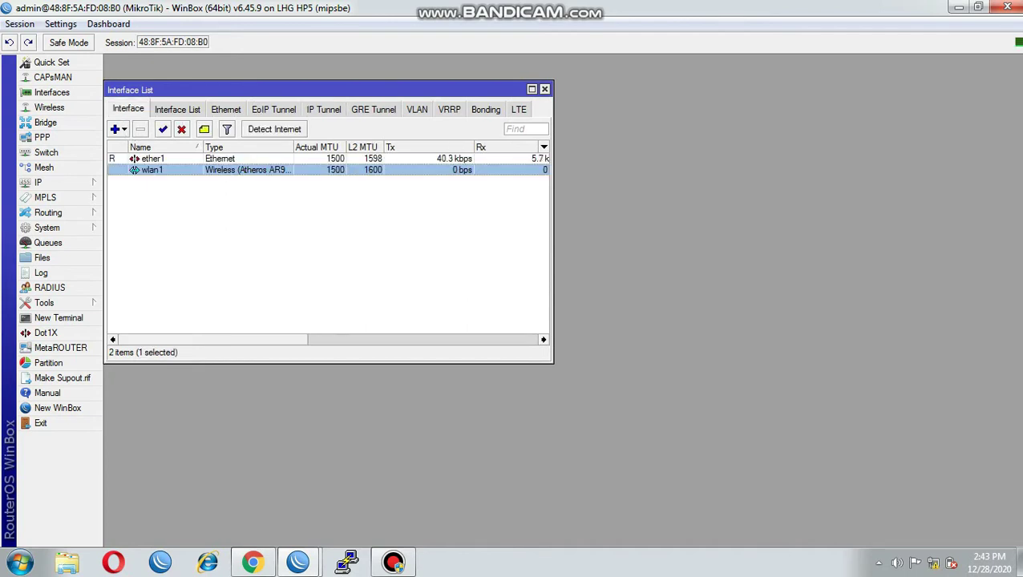
{"action": "key", "text": "Return"}
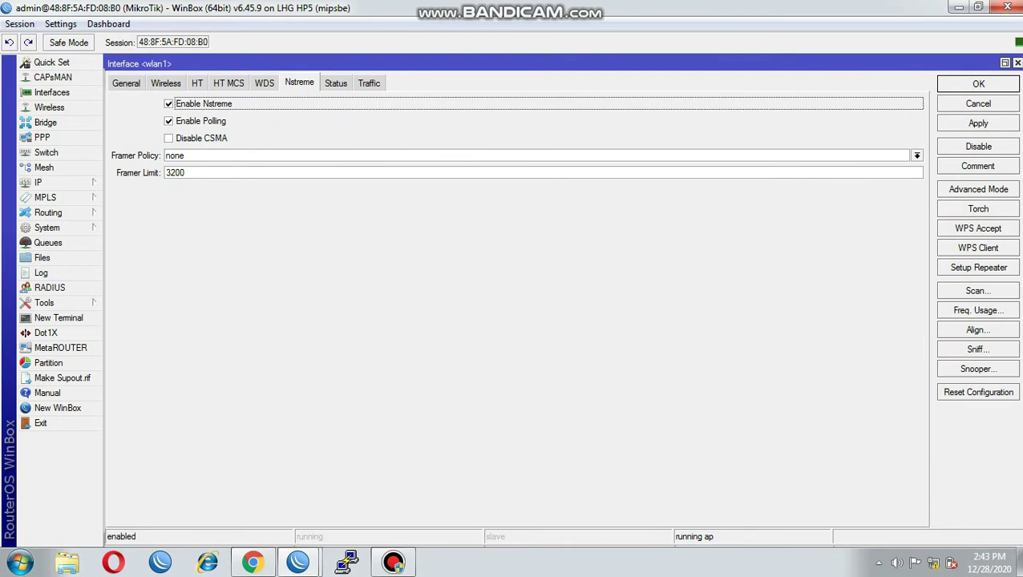
{"action": "key", "text": "Return"}
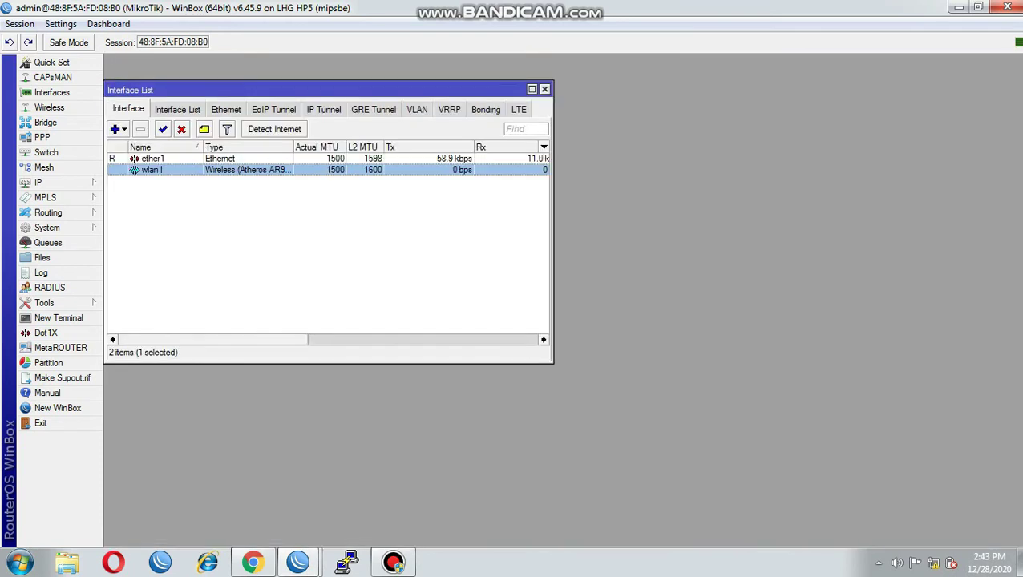
Create a new bridge named bridge1.
{"action": "left_click", "coordinate": [45, 122]}
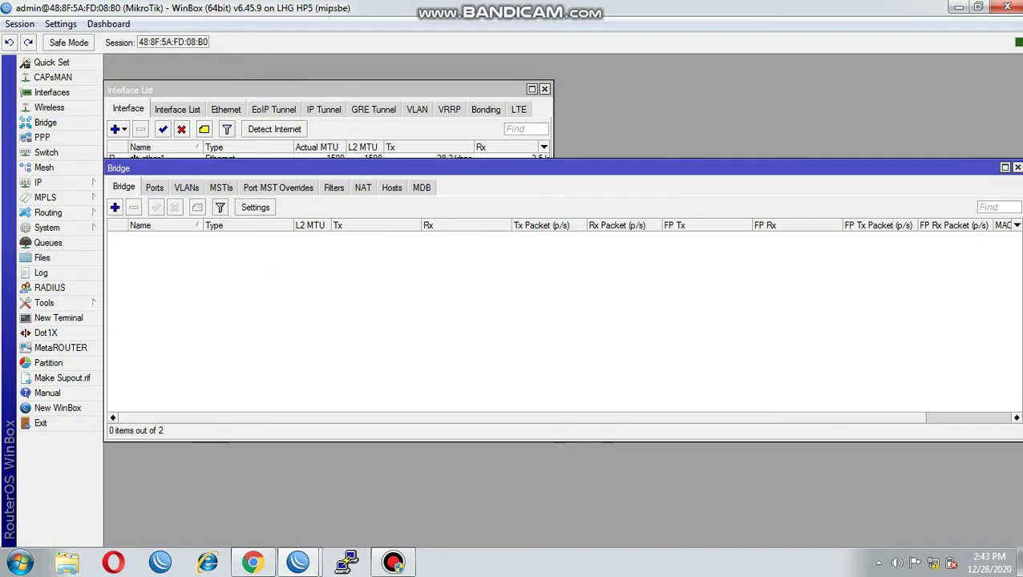
{"action": "key", "text": "Insert"}
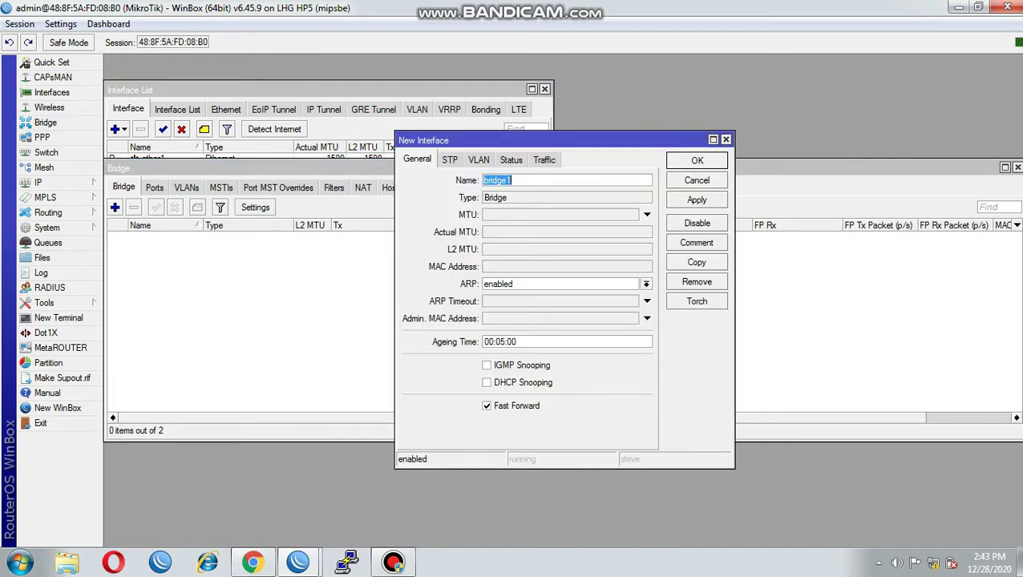
{"action": "key", "text": "Return"}
Add wlan1 as a port of bridge1, discarding the duplicate port entry.
{"action": "left_click", "coordinate": [153, 187]}
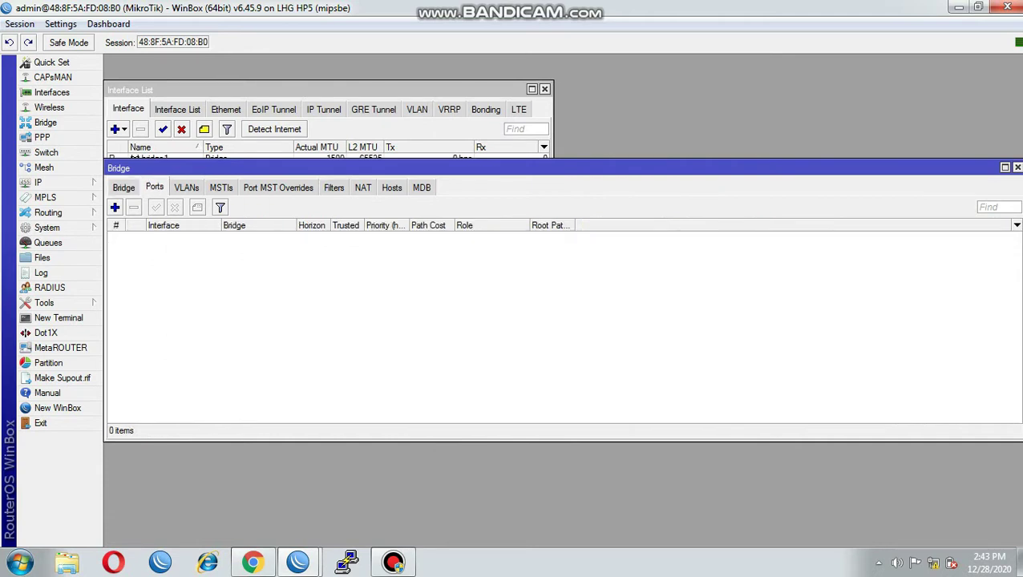
{"action": "left_click", "coordinate": [115, 207]}
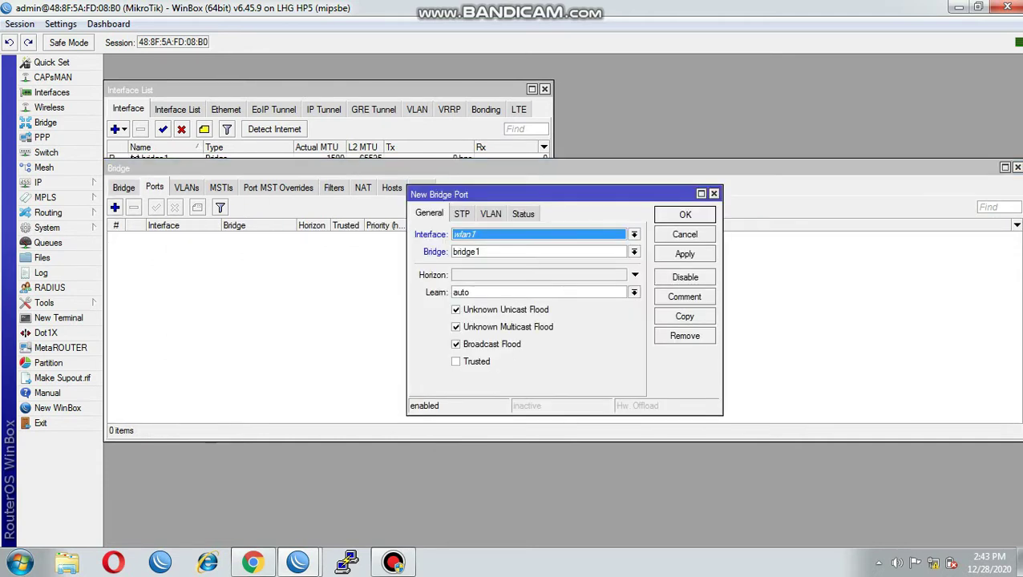
{"action": "key", "text": "Return"}
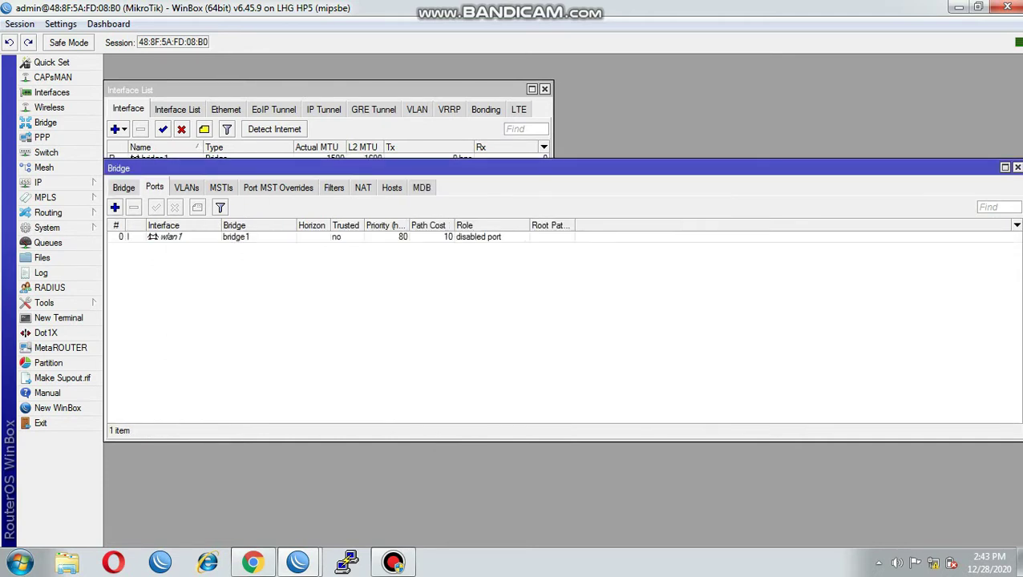
{"action": "key", "text": "Insert"}
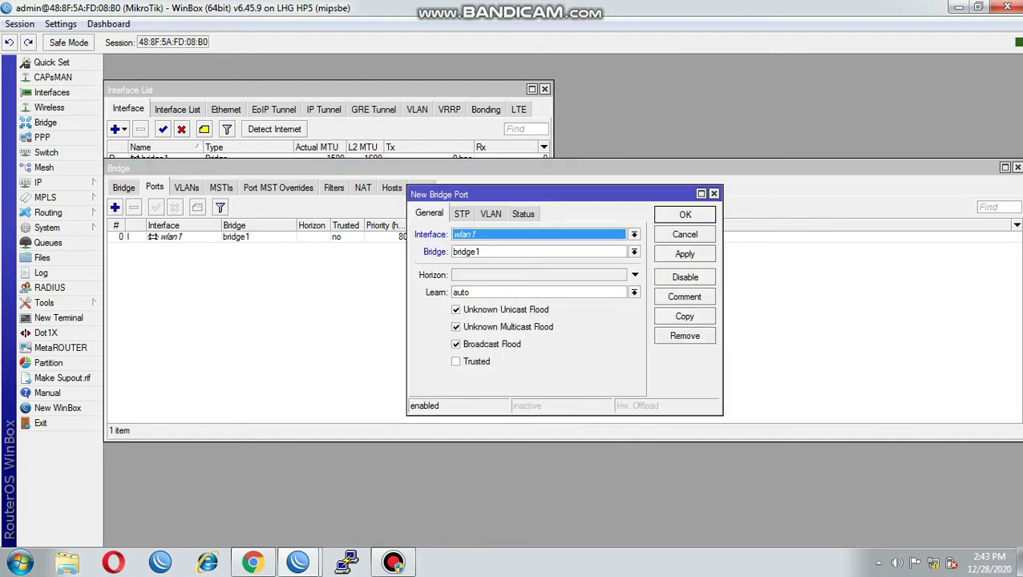
{"action": "key", "text": "Tab"}
{"action": "key", "text": "alt+Down"}
{"action": "key", "text": "Return"}
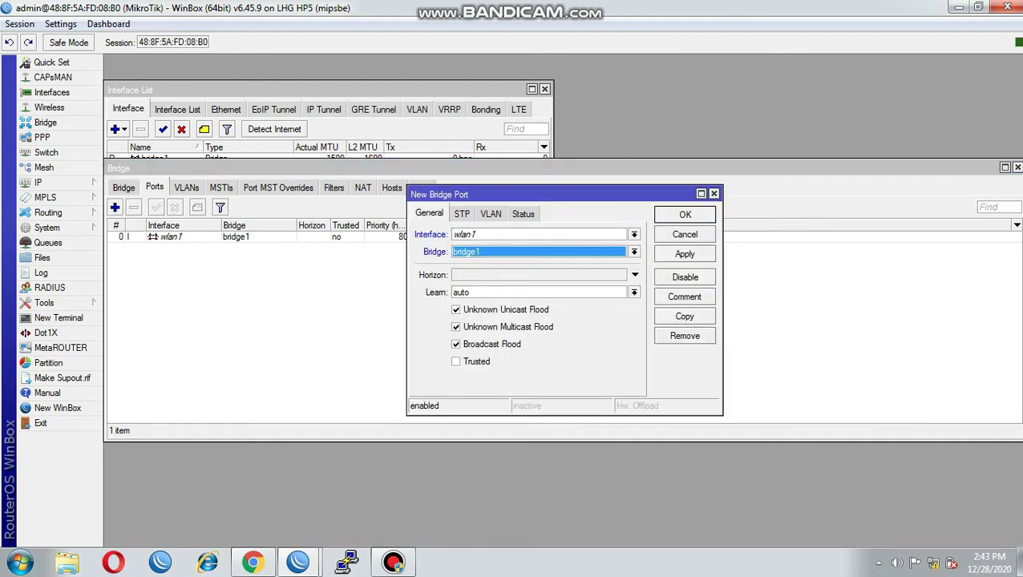
{"action": "key", "text": "shift+Tab"}
{"action": "key", "text": "alt+Down"}
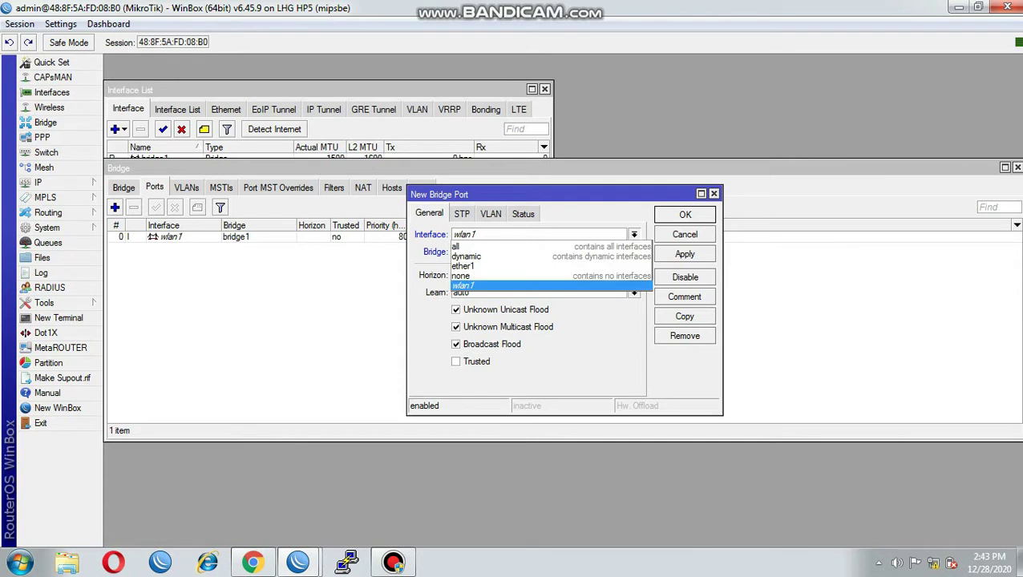
{"action": "key", "text": "Return"}
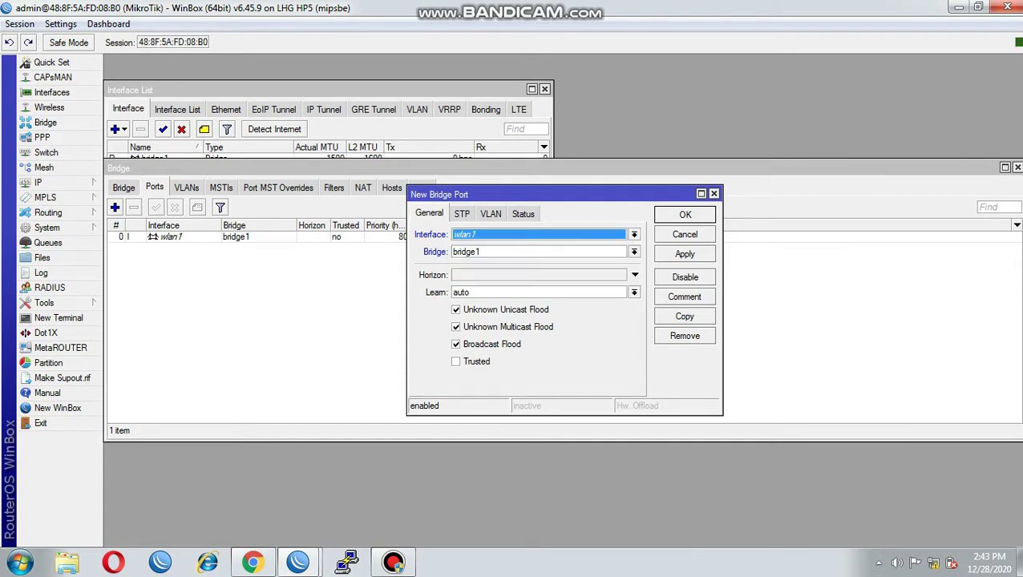
{"action": "left_click", "coordinate": [713, 194]}
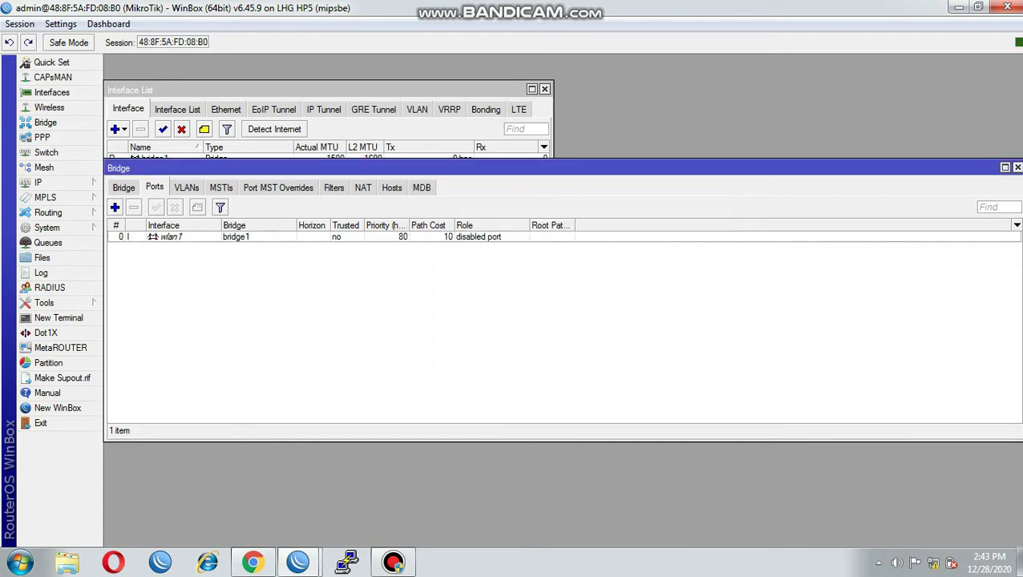
Open wlan1's WDS settings and choose bridge1 as the WDS default bridge.
{"action": "left_click", "coordinate": [49, 107]}
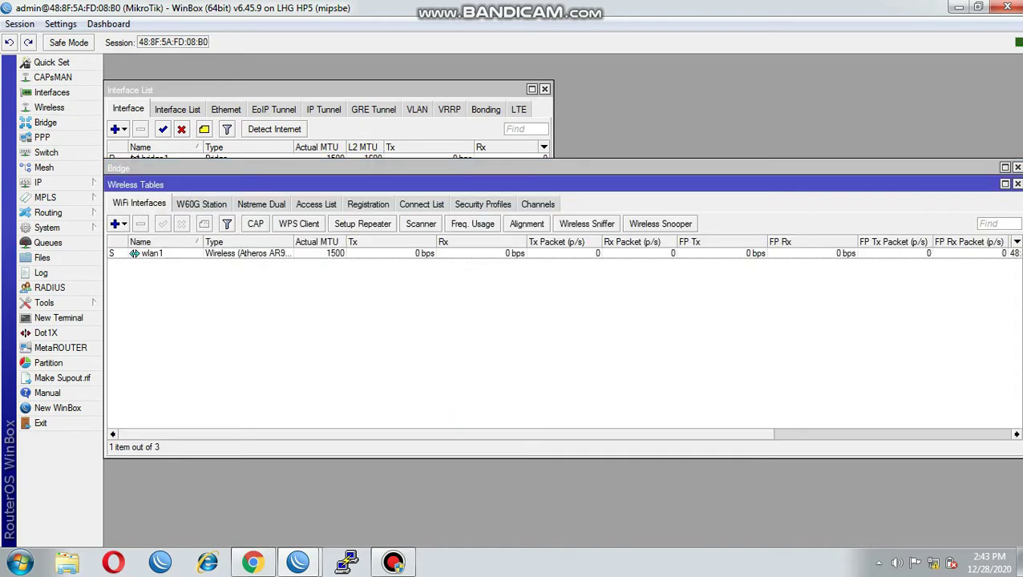
{"action": "double_click", "coordinate": [134, 253]}
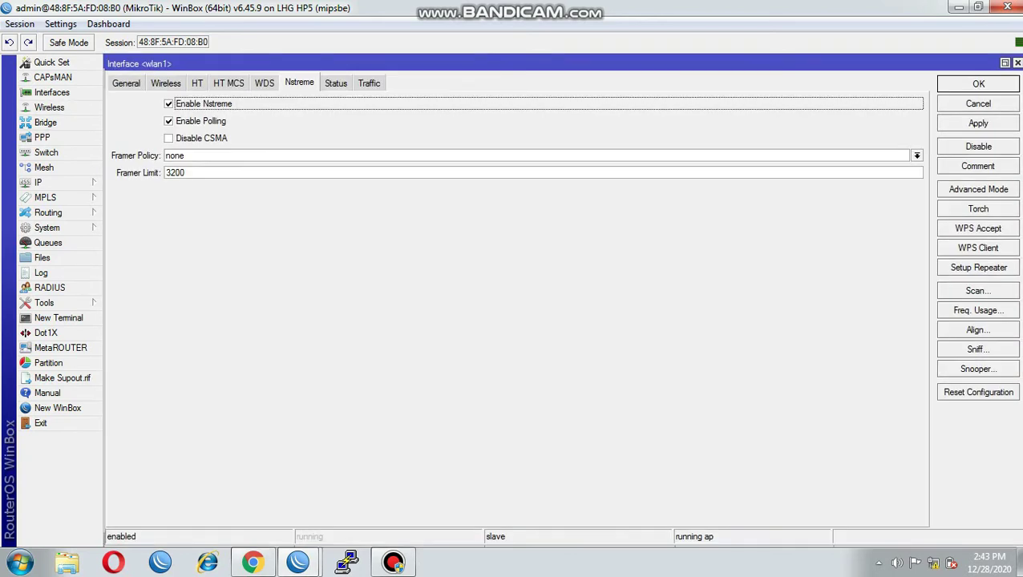
{"action": "key", "text": "ctrl+shift+Tab"}
{"action": "key", "text": "ctrl+shift+Tab"}
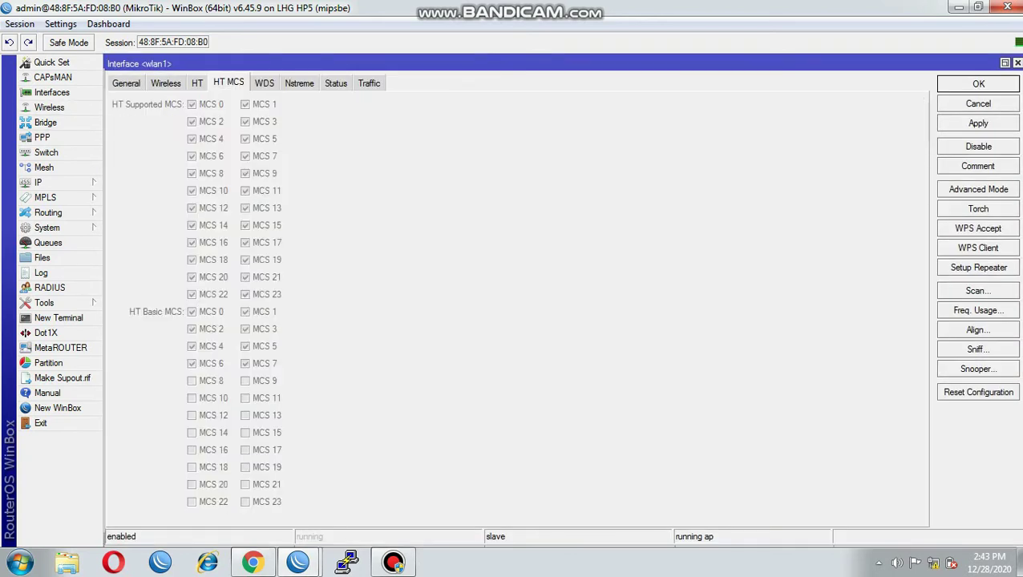
{"action": "key", "text": "ctrl+shift+Tab"}
{"action": "key", "text": "ctrl+shift+Tab"}
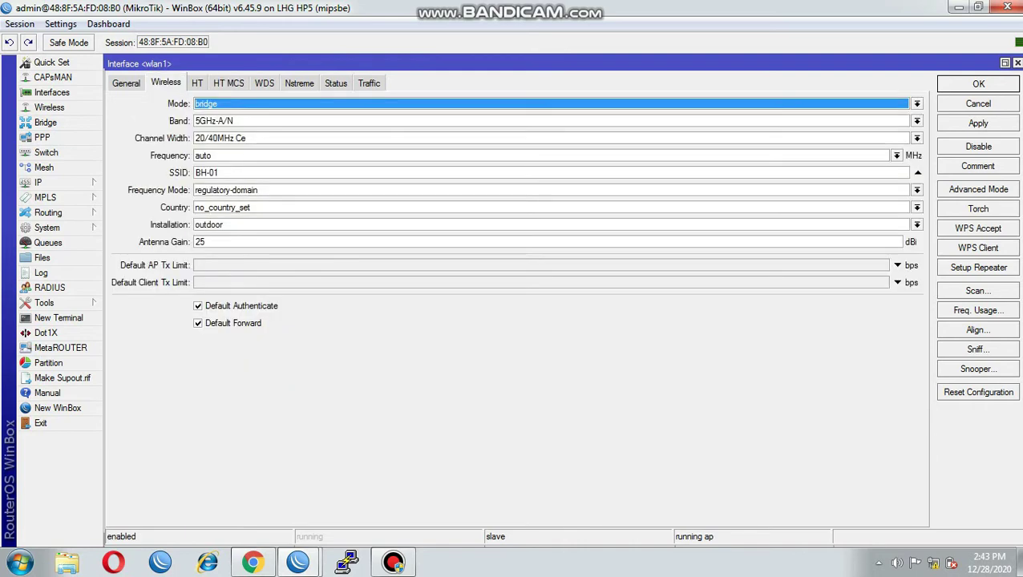
{"action": "key", "text": "ctrl+Tab"}
{"action": "key", "text": "ctrl+Tab"}
{"action": "key", "text": "ctrl+Tab"}
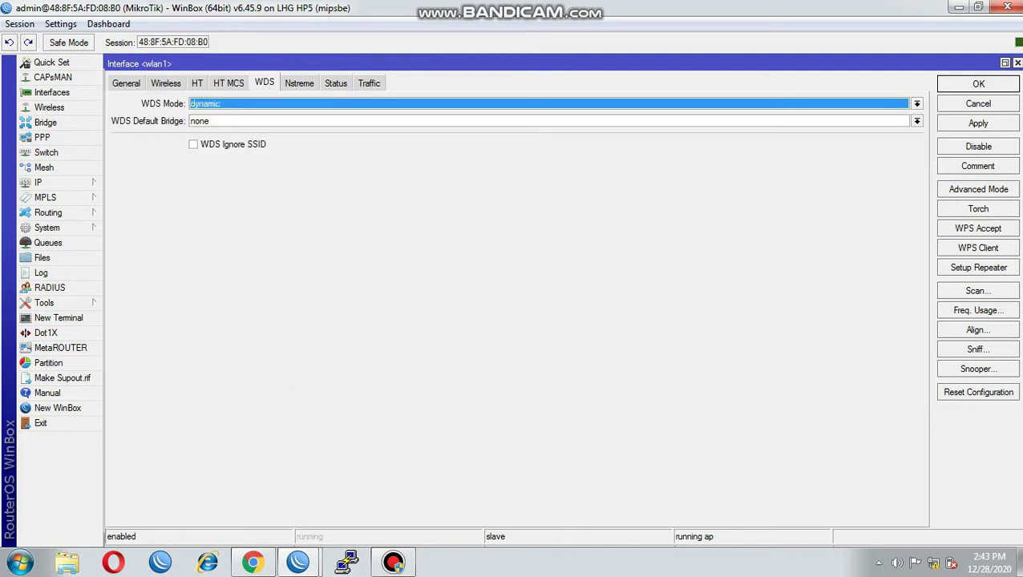
{"action": "key", "text": "Tab"}
{"action": "key", "text": "alt+Down"}
{"action": "key", "text": "Up"}
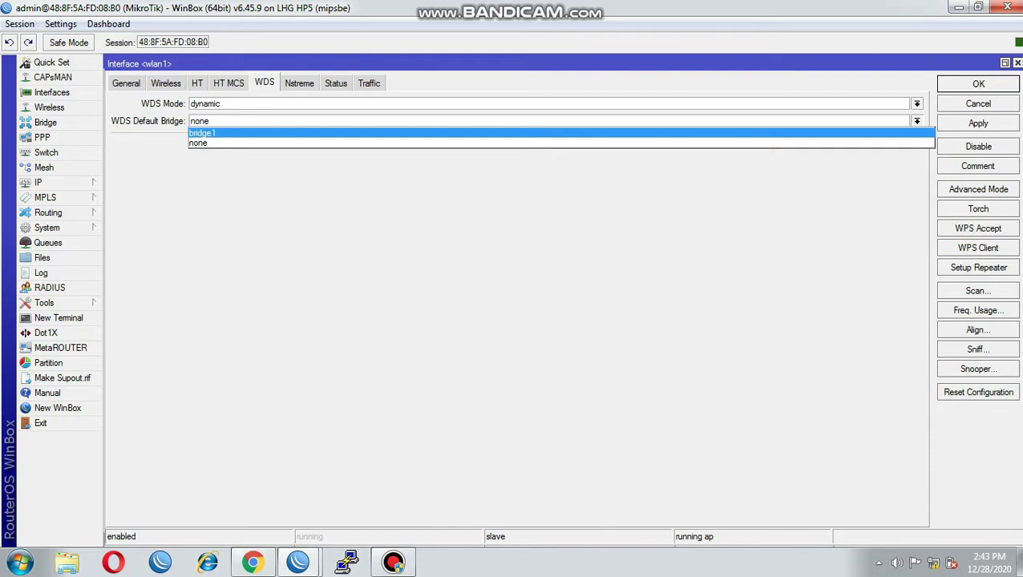
{"action": "key", "text": "Return"}
{"action": "key", "text": "Return"}
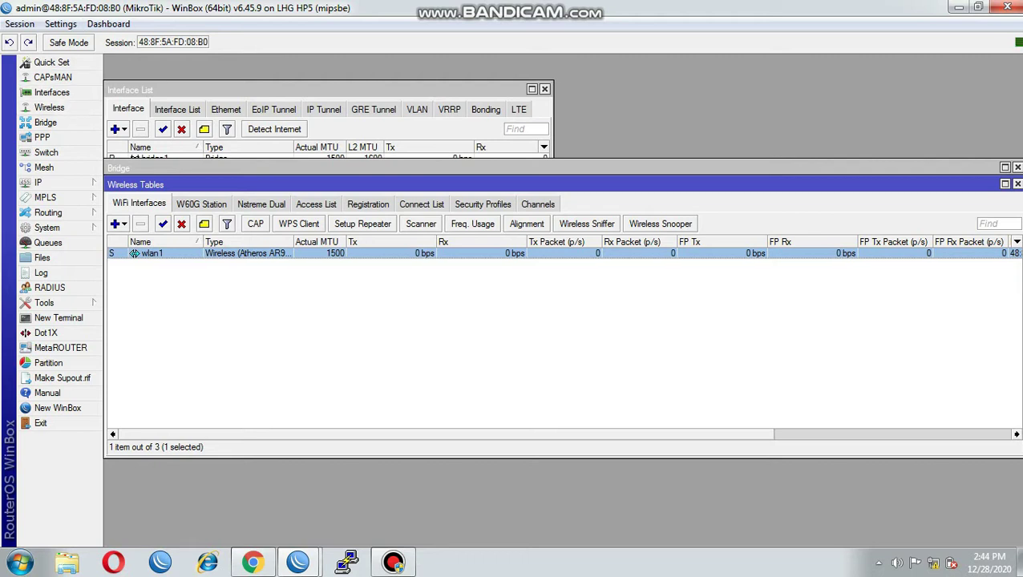
Set wlan1's frequency to 5275 MHz after 5330 MHz is rejected as unsupported.
{"action": "double_click", "coordinate": [134, 253]}
{"action": "left_click", "coordinate": [166, 82]}
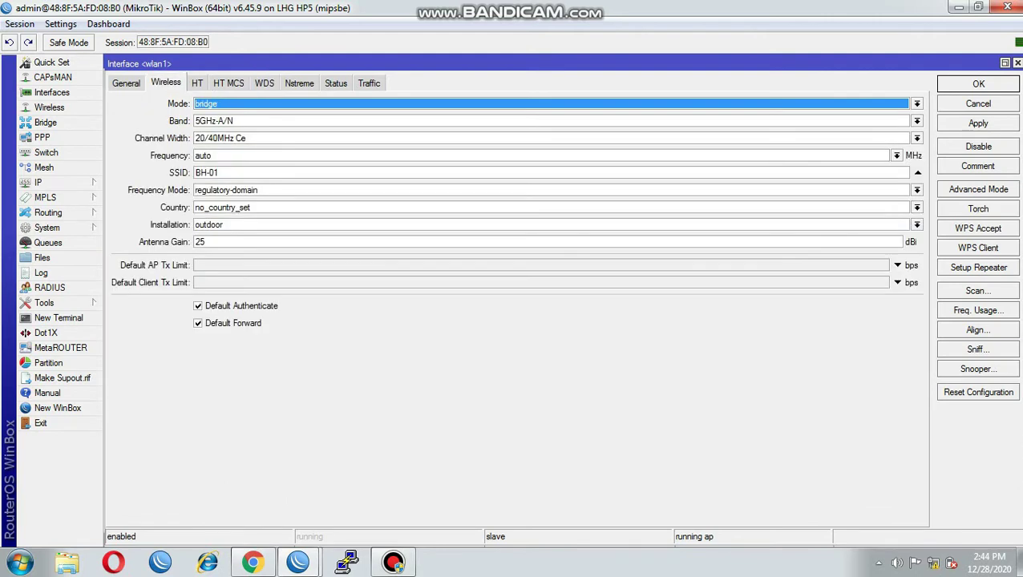
{"action": "left_click", "coordinate": [203, 155]}
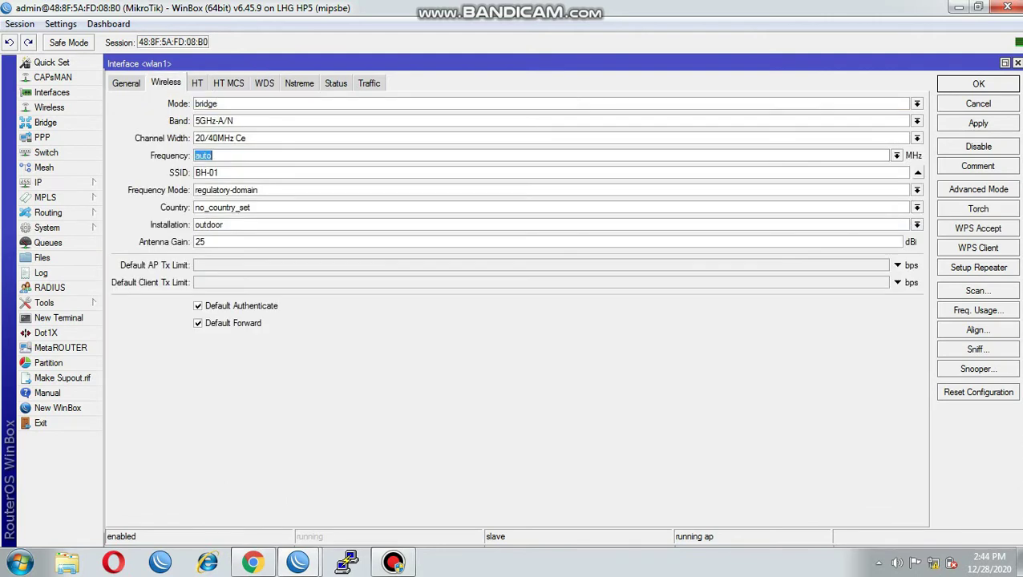
{"action": "type", "text": "5330"}
{"action": "key", "text": "Return"}
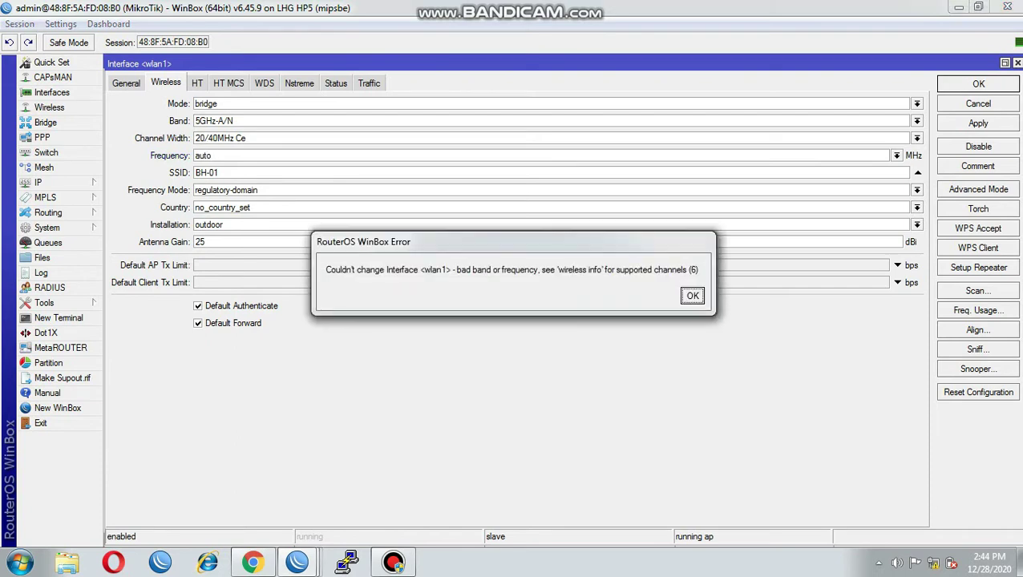
{"action": "key", "text": "Return"}
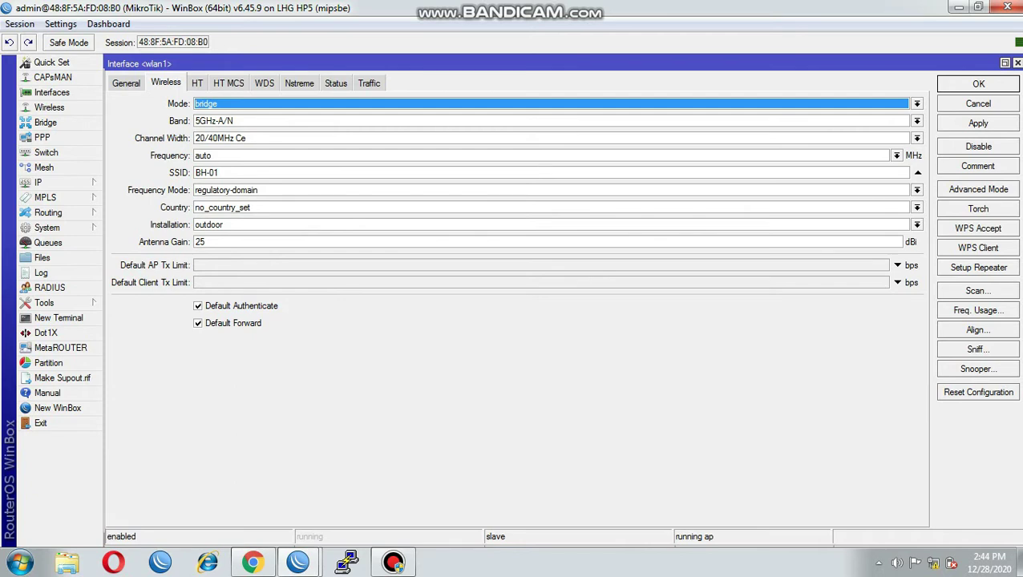
{"action": "left_click", "coordinate": [896, 155]}
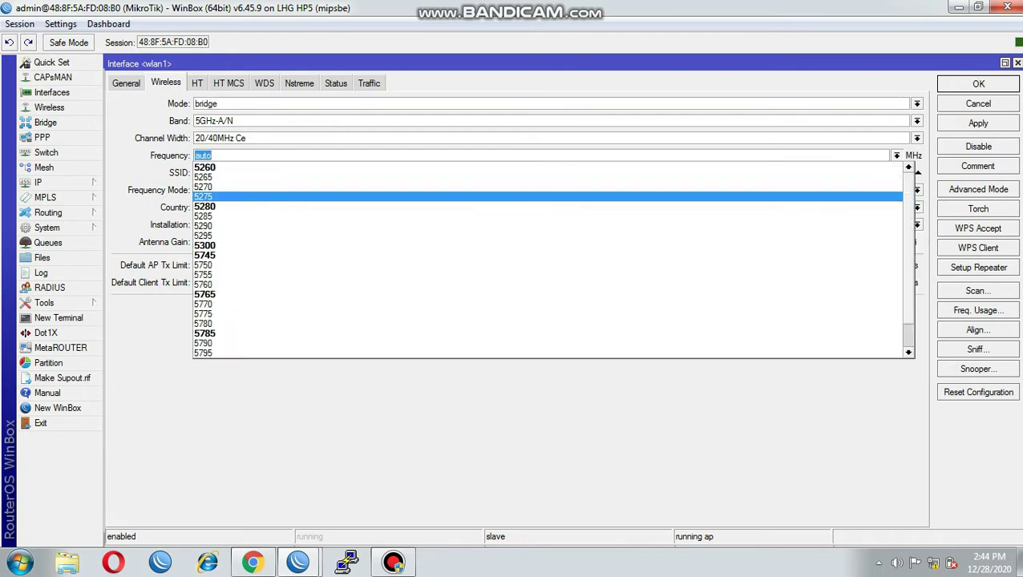
{"action": "key", "text": "Escape"}
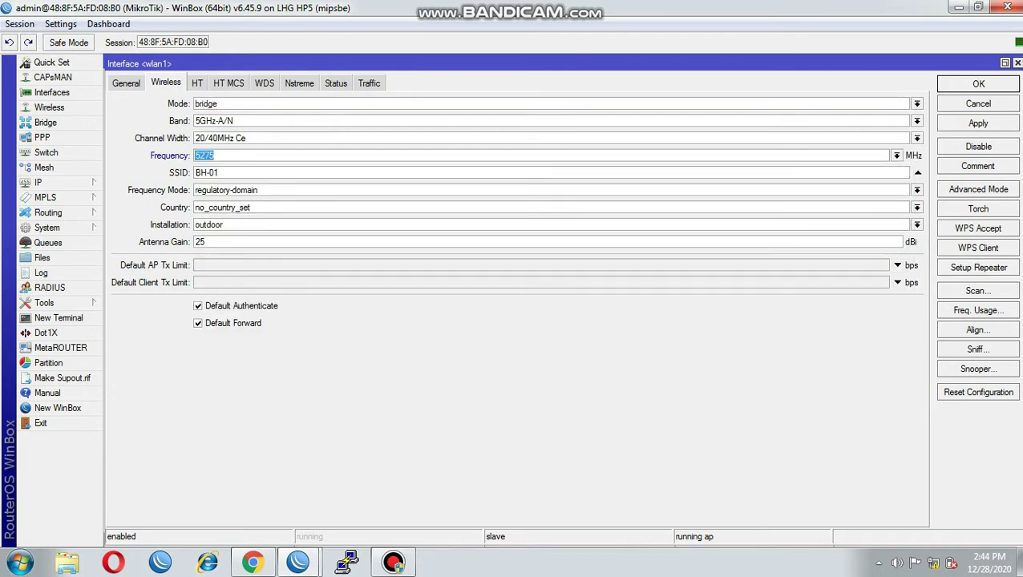
{"action": "key", "text": "Escape"}
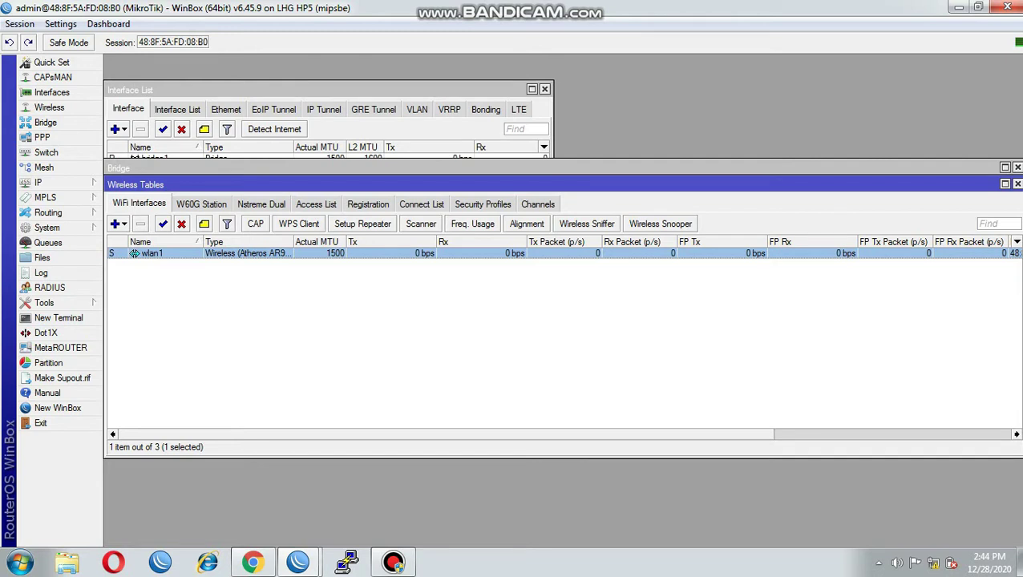
Bring up Bandicam from the taskbar and press Stop to end the recording.
{"action": "left_click", "coordinate": [393, 562]}
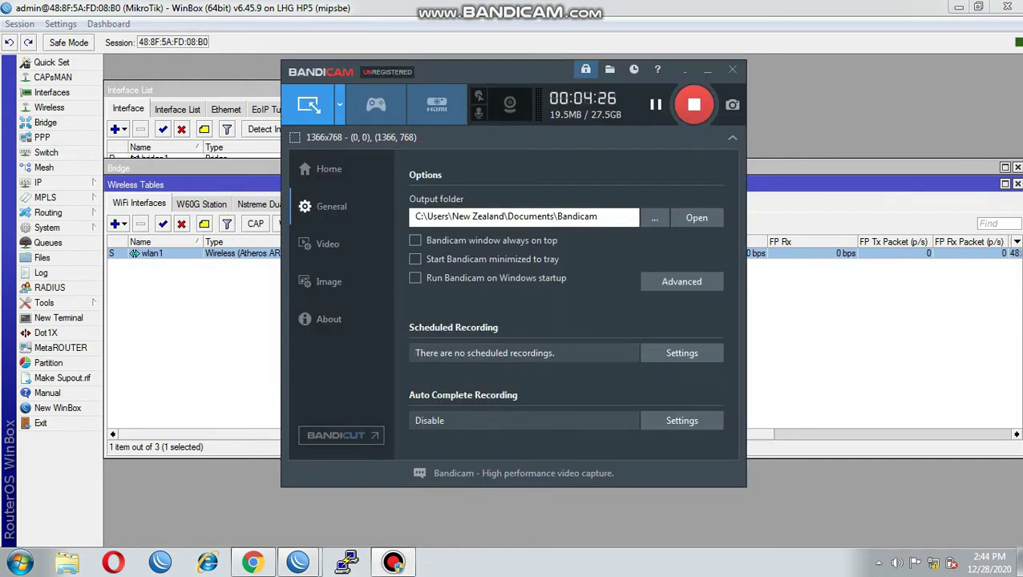
{"action": "left_click", "coordinate": [691, 105]}
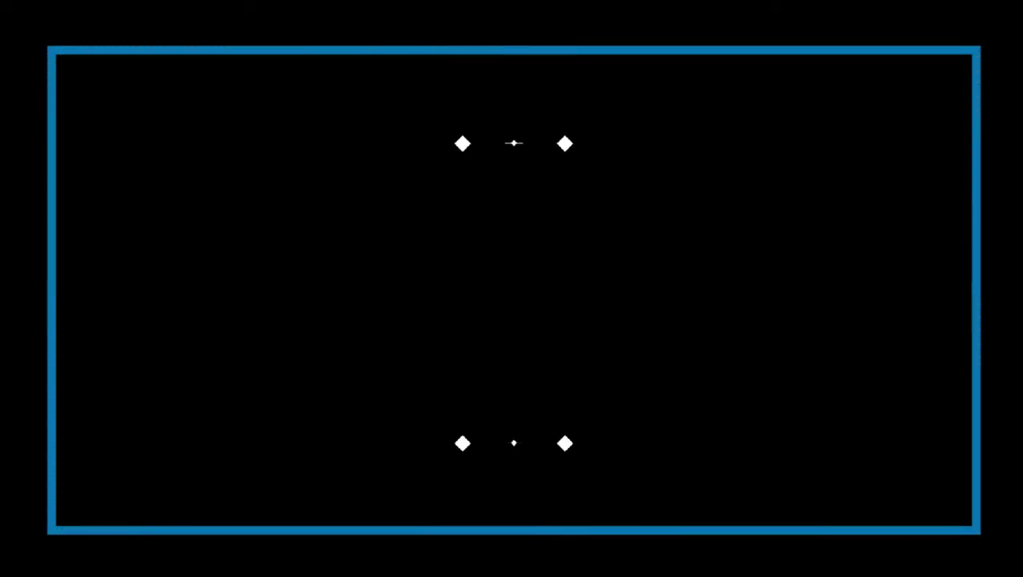
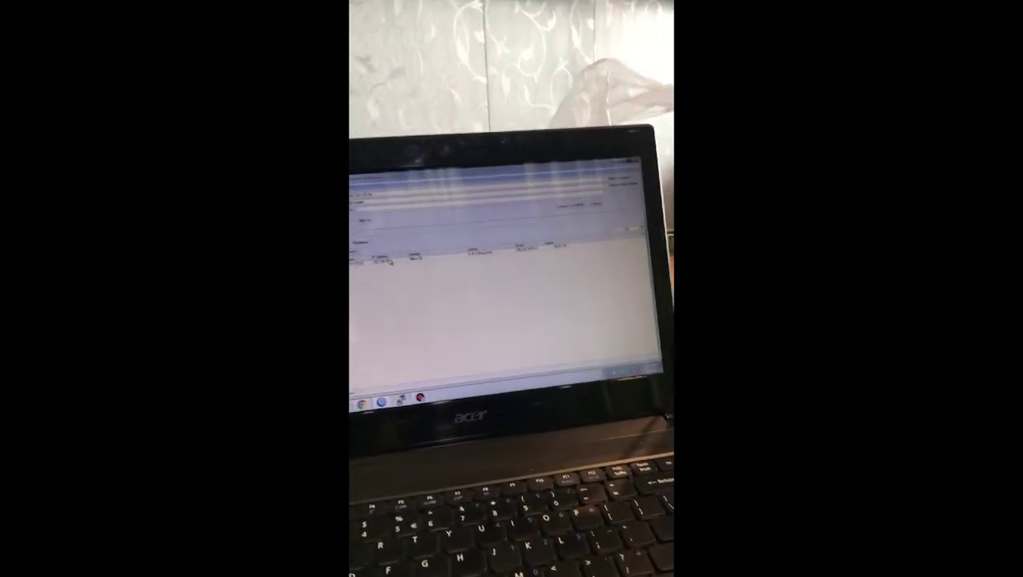
Connect to the router, dismiss the default configuration notice, and give wlan1 band 5GHz-A/N with 20/40MHz Ce width.
{"action": "left_click", "coordinate": [623, 211]}
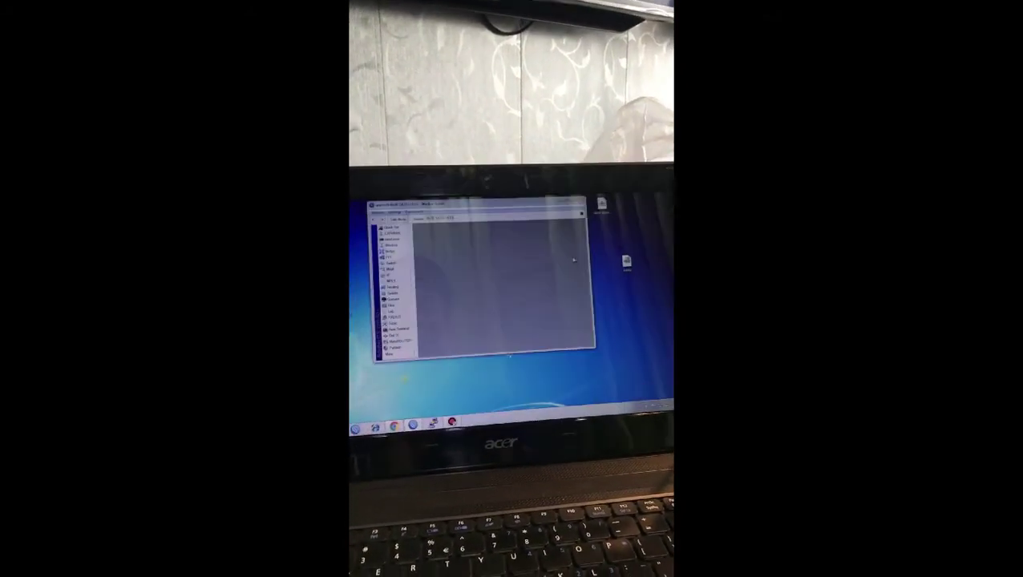
{"action": "left_click", "coordinate": [565, 333]}
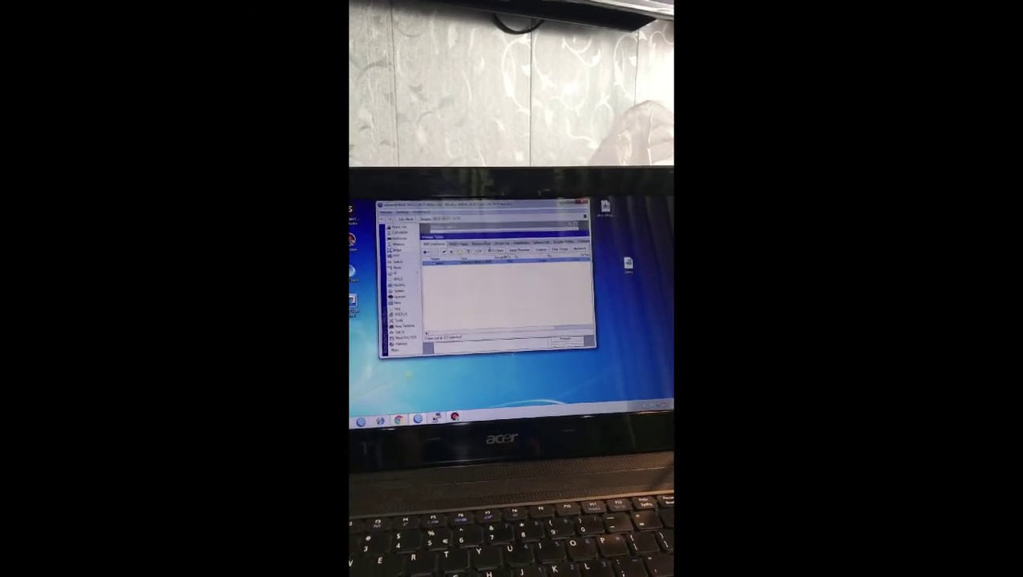
{"action": "left_click", "coordinate": [511, 244]}
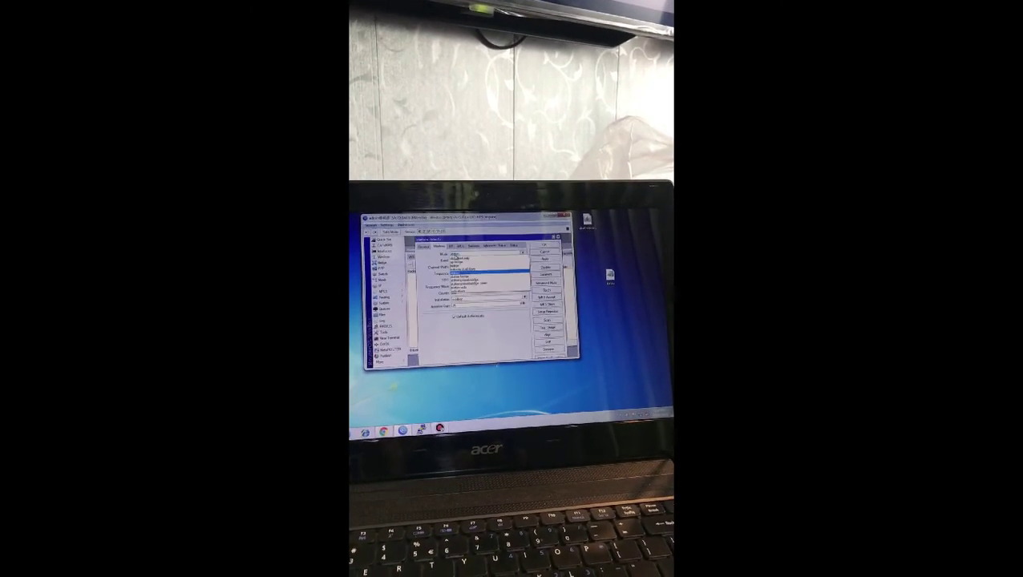
{"action": "left_click", "coordinate": [465, 259]}
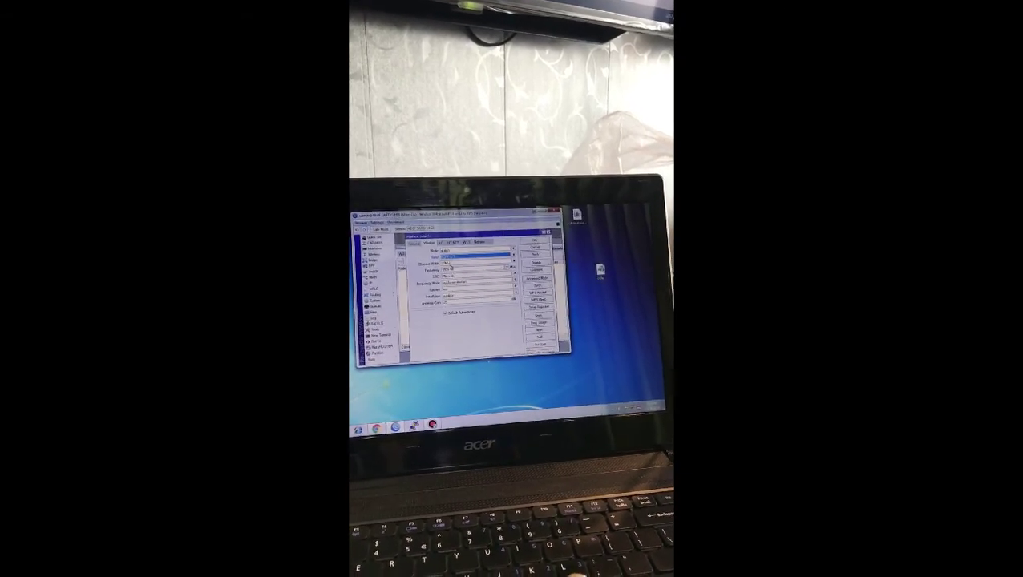
{"action": "left_click", "coordinate": [478, 265]}
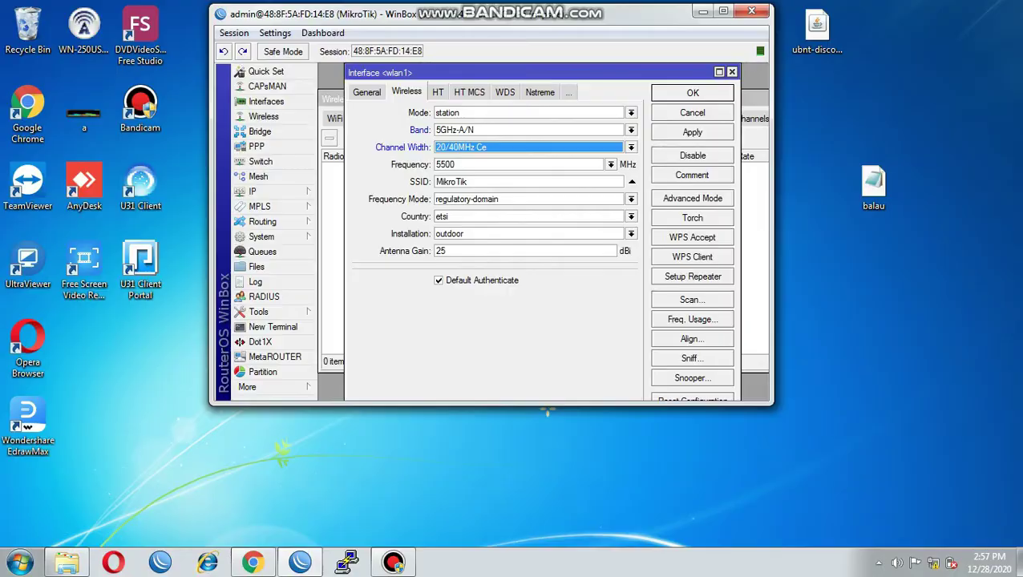
{"action": "key", "text": "Tab"}
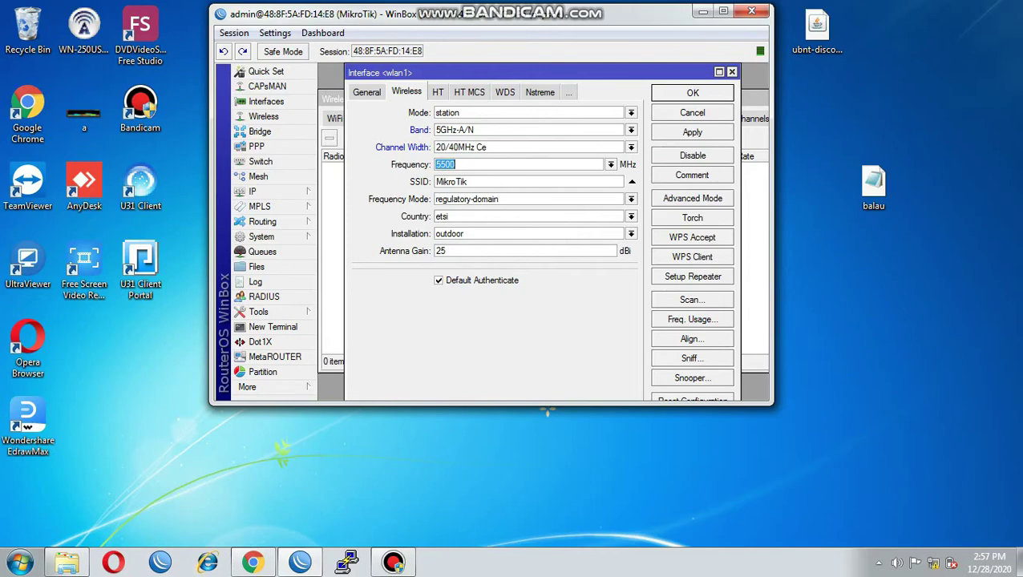
Choose 5505 MHz from wlan1's frequency list.
{"action": "key", "text": "alt+Down"}
{"action": "key", "text": "Down"}
{"action": "key", "text": "Down"}
{"action": "key", "text": "Down"}
{"action": "key", "text": "Down"}
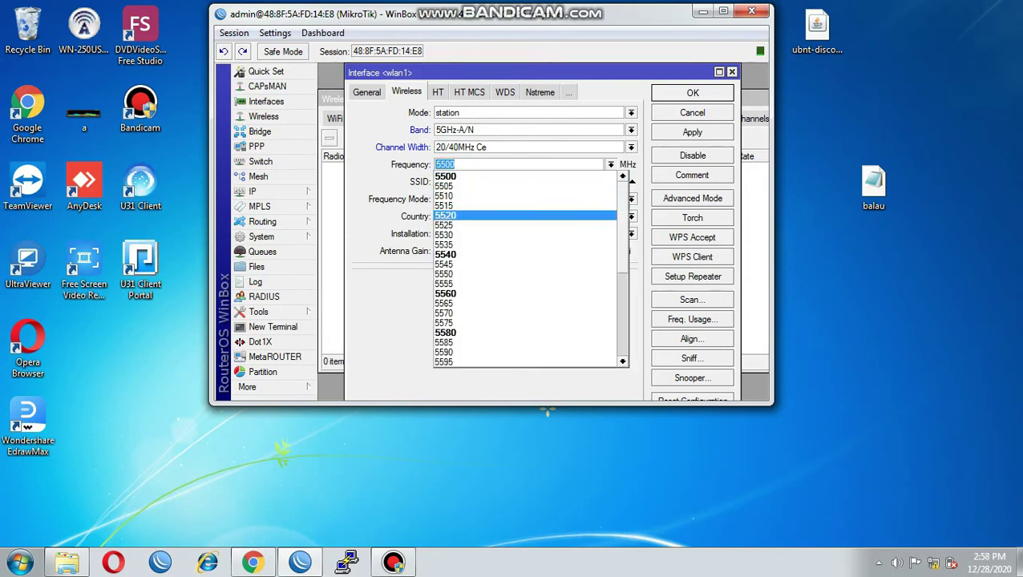
{"action": "key", "text": "Up"}
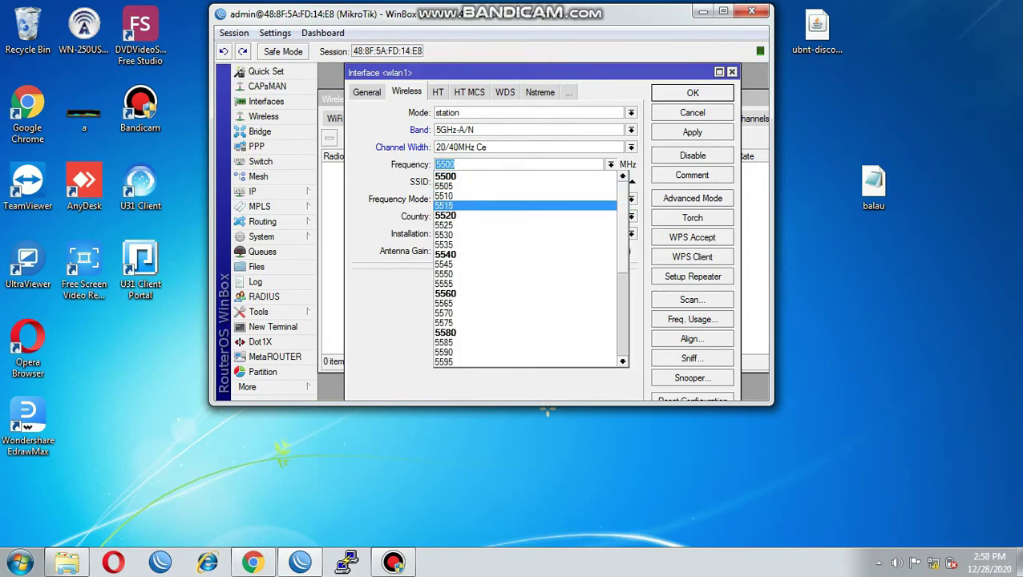
{"action": "key", "text": "Up"}
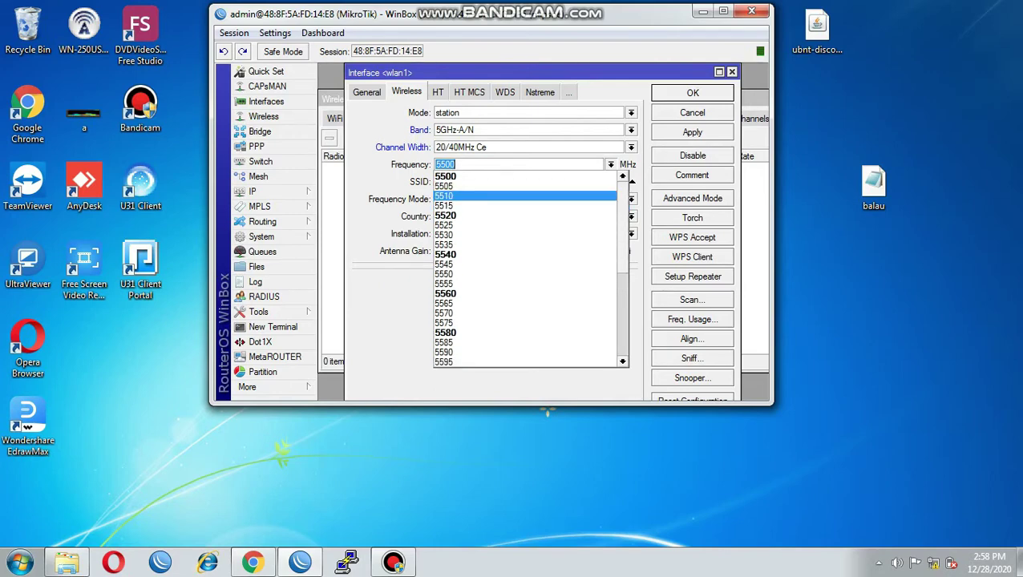
{"action": "key", "text": "Up"}
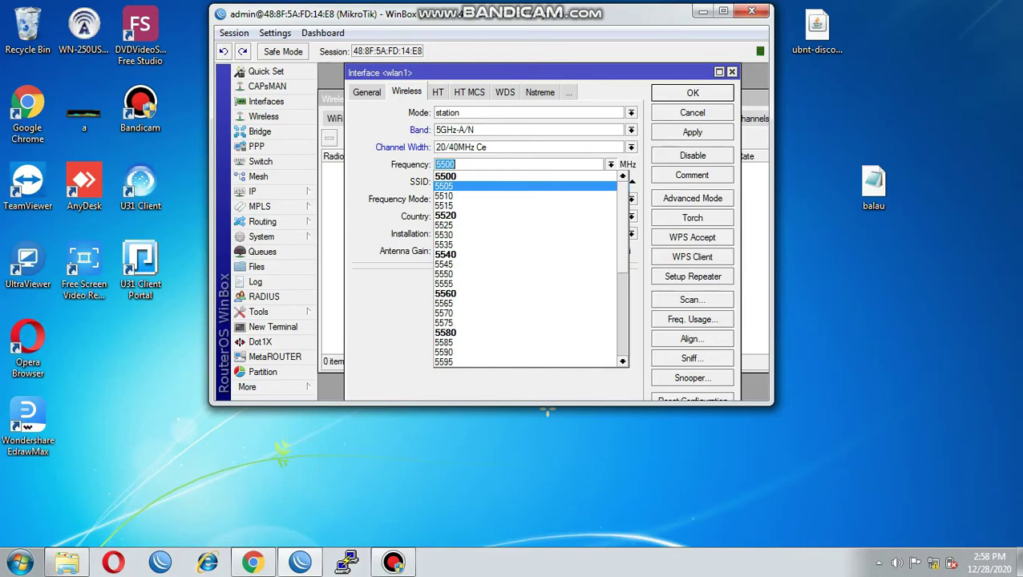
{"action": "key", "text": "Return"}
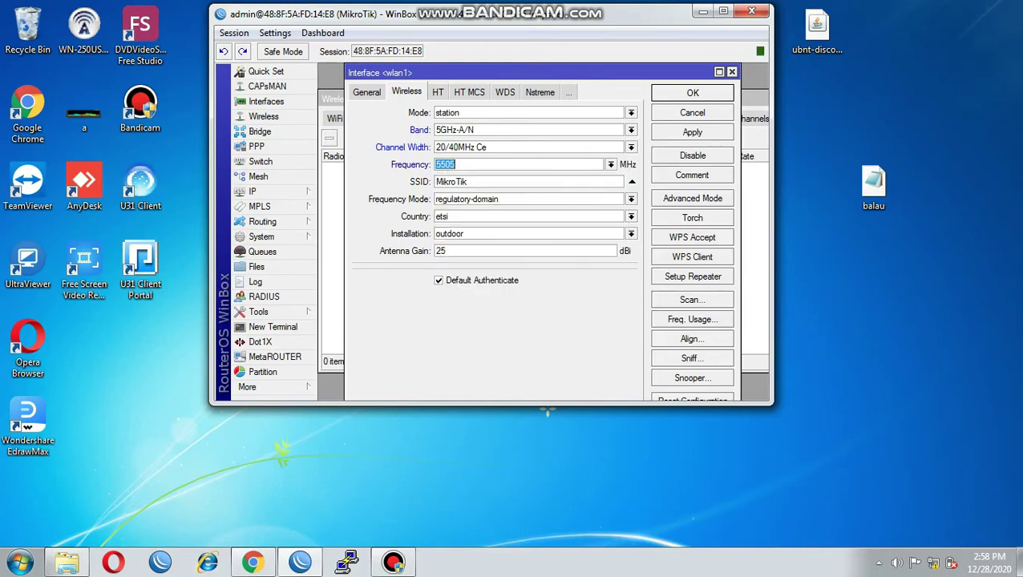
Replace the SSID MikroTik with BH-01.
{"action": "key", "text": "Tab"}
{"action": "key", "text": "BackSpace"}
{"action": "type", "text": "BH-01"}
Set wlan1's frequency mode to superchannel.
{"action": "key", "text": "Tab"}
{"action": "key", "text": "Down"}
{"action": "key", "text": "Return"}
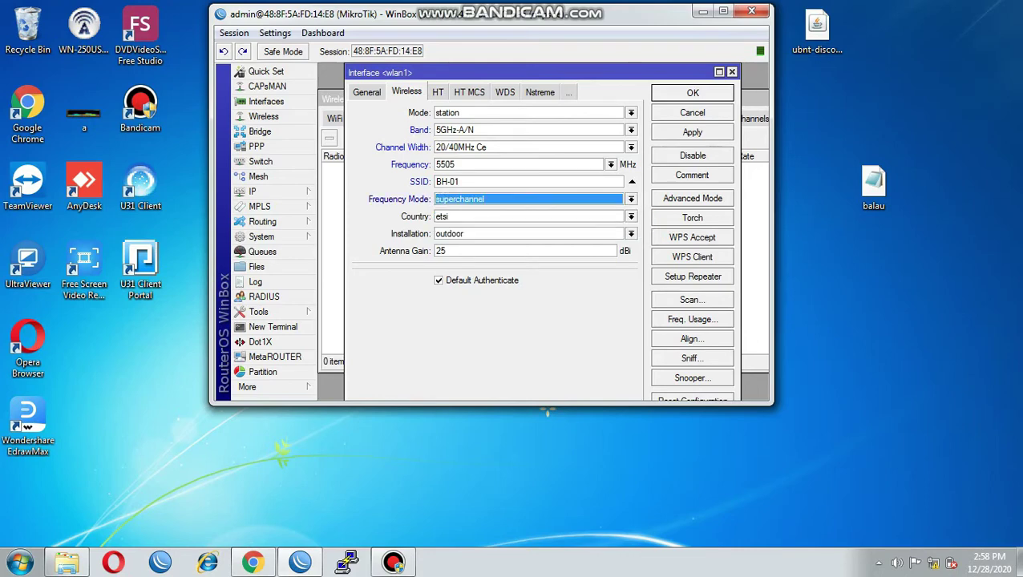
Open the Country list and scroll through it looking for no_country_set.
{"action": "key", "text": "Tab"}
{"action": "key", "text": "Down"}
{"action": "key", "text": "Down"}
{"action": "key", "text": "Down"}
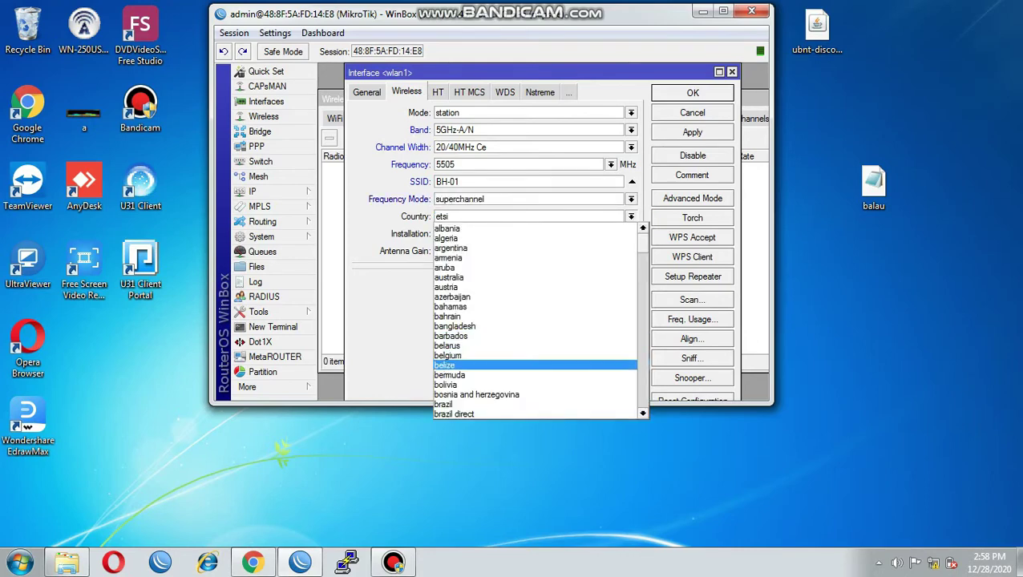
{"action": "key", "text": "Down"}
{"action": "scroll", "coordinate": [535, 320], "scroll_direction": "down", "scroll_amount": 12}
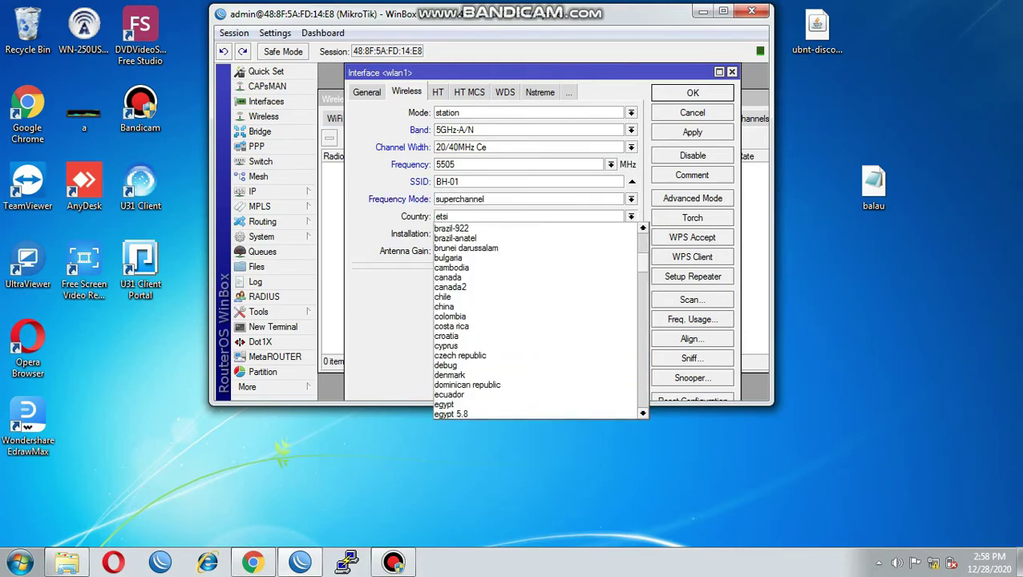
{"action": "scroll", "coordinate": [535, 320], "scroll_direction": "down", "scroll_amount": 15}
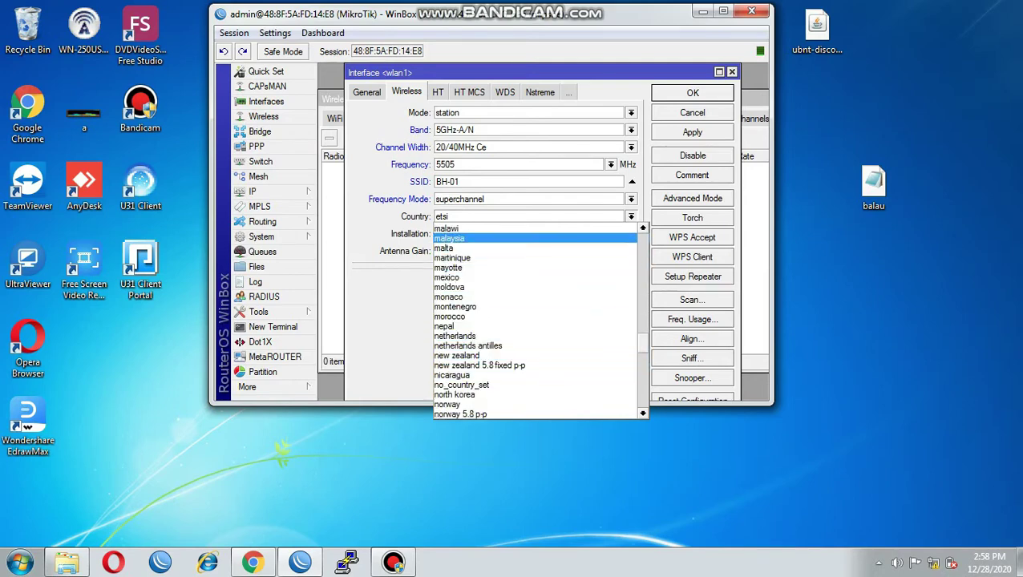
{"action": "scroll", "coordinate": [535, 320], "scroll_direction": "up", "scroll_amount": 1}
{"action": "scroll", "coordinate": [535, 321], "scroll_direction": "up", "scroll_amount": 8}
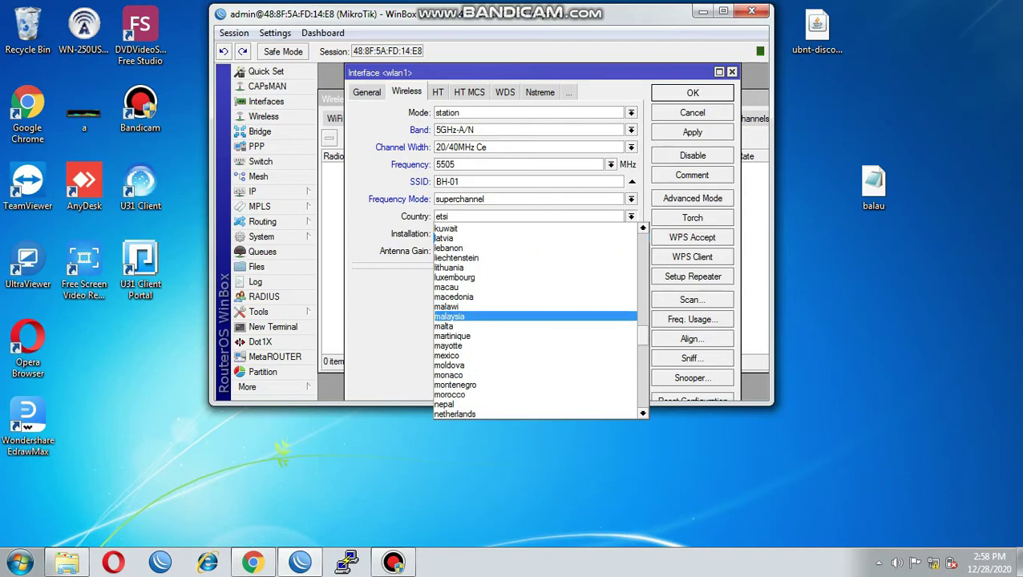
{"action": "scroll", "coordinate": [535, 321], "scroll_direction": "down", "scroll_amount": 20}
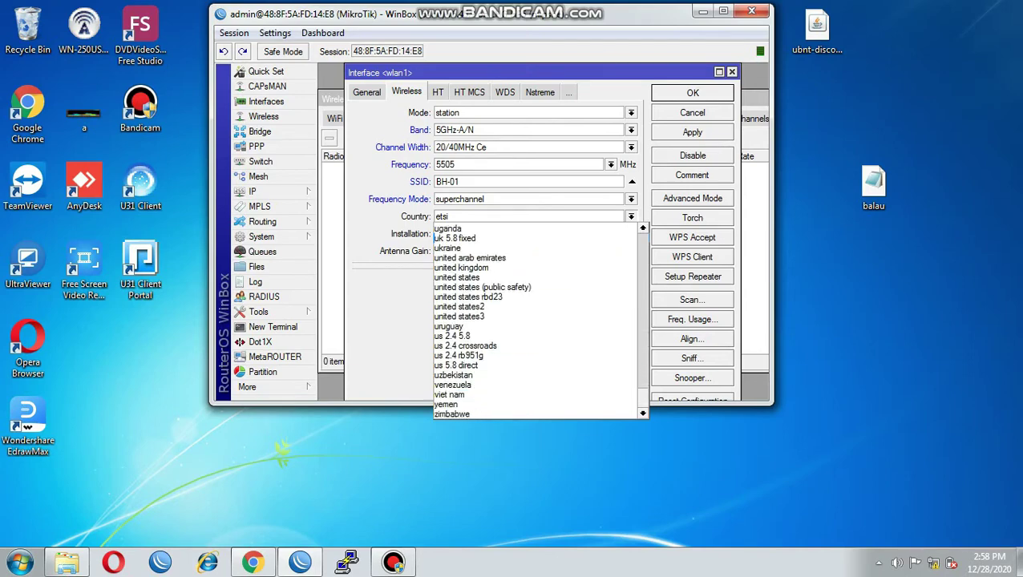
{"action": "scroll", "coordinate": [535, 320], "scroll_direction": "up", "scroll_amount": 20}
{"action": "scroll", "coordinate": [535, 321], "scroll_direction": "up", "scroll_amount": 20}
{"action": "scroll", "coordinate": [535, 321], "scroll_direction": "up", "scroll_amount": 7}
{"action": "scroll", "coordinate": [535, 321], "scroll_direction": "up", "scroll_amount": 7}
{"action": "scroll", "coordinate": [536, 321], "scroll_direction": "down", "scroll_amount": 16}
{"action": "scroll", "coordinate": [535, 321], "scroll_direction": "down", "scroll_amount": 10}
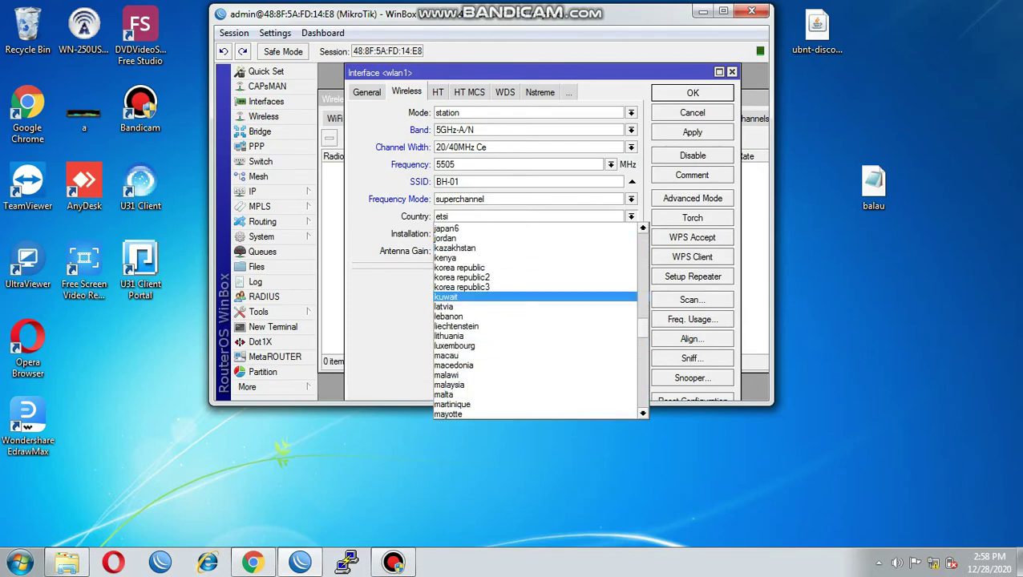
{"action": "scroll", "coordinate": [536, 345], "scroll_direction": "down", "scroll_amount": 20}
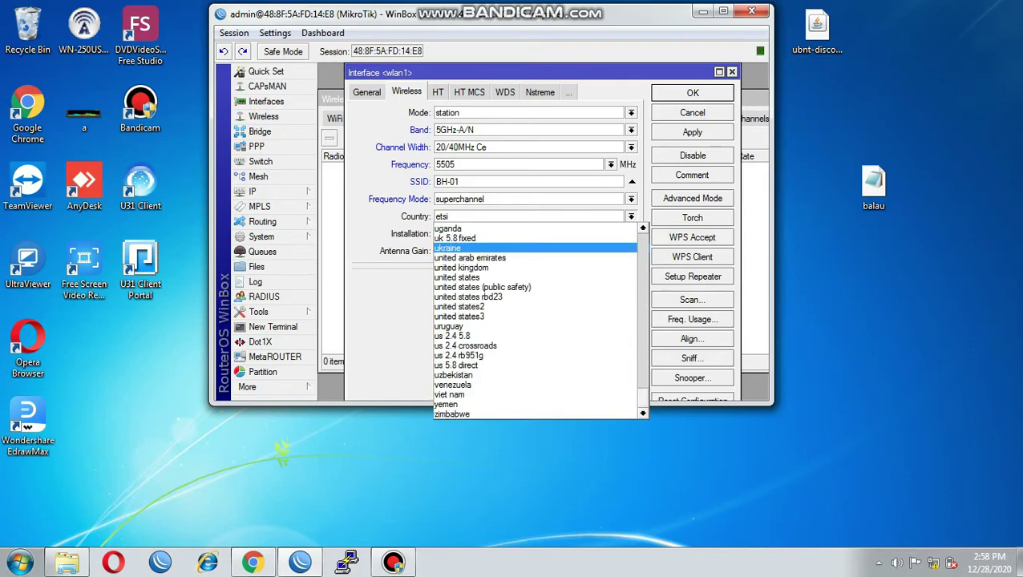
{"action": "scroll", "coordinate": [497, 264], "scroll_direction": "up", "scroll_amount": 2}
{"action": "scroll", "coordinate": [497, 297], "scroll_direction": "up", "scroll_amount": 4}
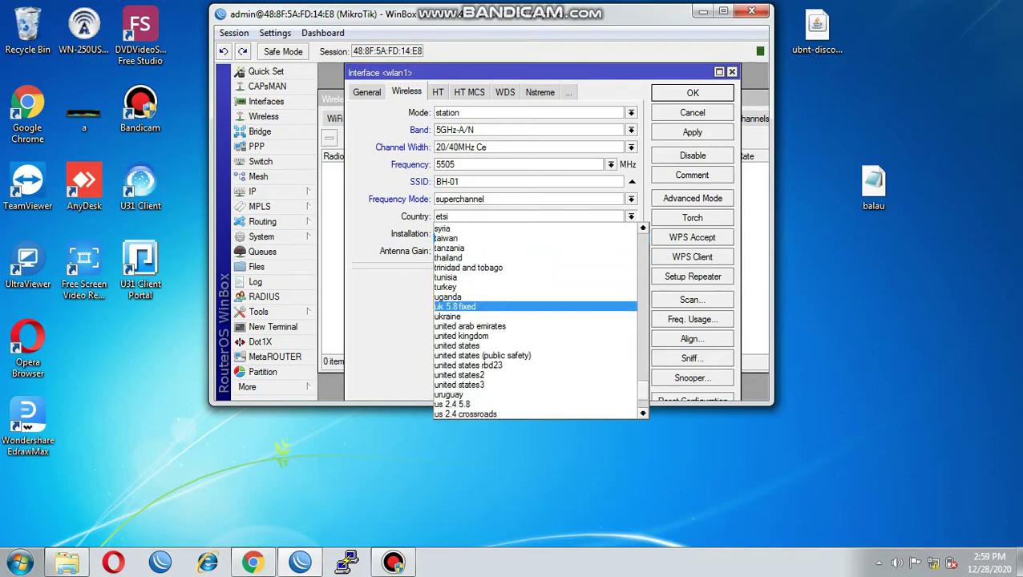
Select no_country_set as wlan1's country.
{"action": "key", "text": "Down"}
{"action": "key", "text": "Down"}
{"action": "key", "text": "Down"}
{"action": "key", "text": "Down"}
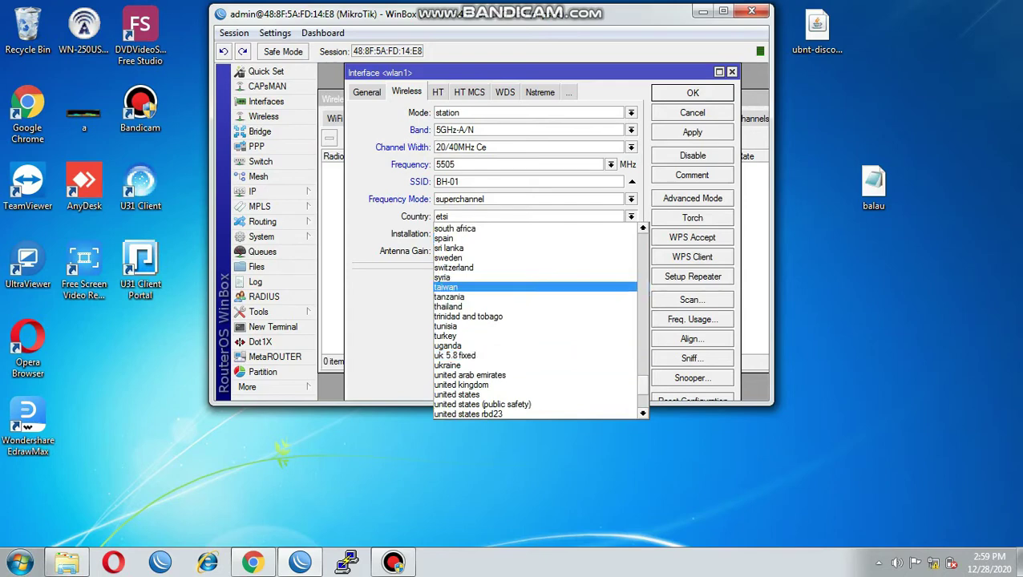
{"action": "key", "text": "Down"}
{"action": "key", "text": "Down"}
{"action": "key", "text": "Down"}
{"action": "key", "text": "Down"}
{"action": "key", "text": "Down"}
{"action": "key", "text": "Down"}
{"action": "key", "text": "Down"}
{"action": "key", "text": "Down"}
{"action": "key", "text": "Down"}
{"action": "key", "text": "Down"}
{"action": "key", "text": "Down"}
{"action": "key", "text": "Down"}
{"action": "key", "text": "Down"}
{"action": "key", "text": "Down"}
{"action": "key", "text": "Down"}
{"action": "key", "text": "Down"}
{"action": "key", "text": "Down"}
{"action": "key", "text": "Down"}
{"action": "key", "text": "Down"}
{"action": "key", "text": "Down"}
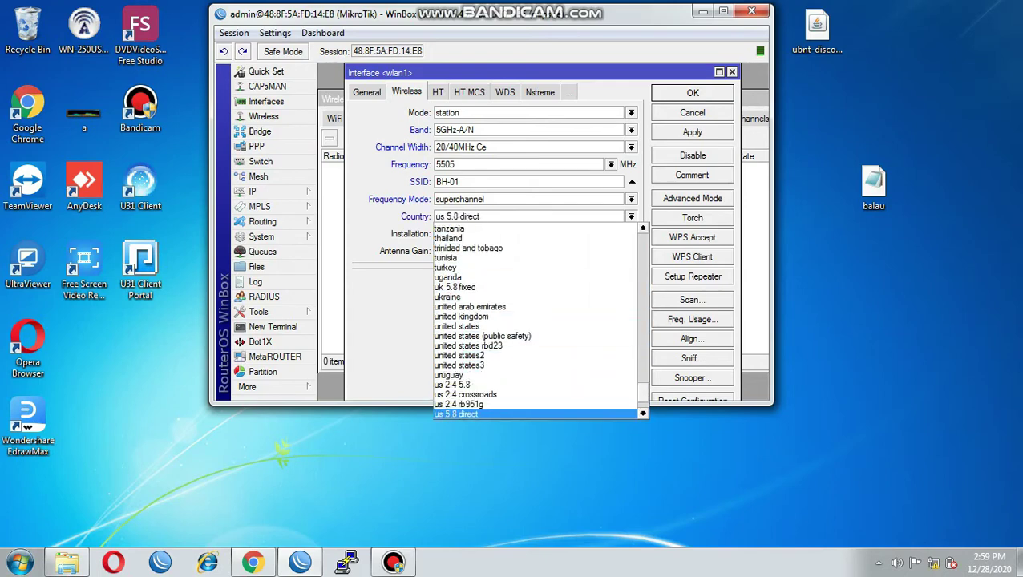
{"action": "key", "text": "Up"}
{"action": "key", "text": "Up"}
{"action": "key", "text": "Up"}
{"action": "key", "text": "Up"}
{"action": "key", "text": "Up"}
{"action": "key", "text": "Up"}
{"action": "key", "text": "Up"}
{"action": "key", "text": "Up"}
{"action": "key", "text": "Up"}
{"action": "key", "text": "Up"}
{"action": "key", "text": "Up"}
{"action": "key", "text": "Up"}
{"action": "key", "text": "Up"}
{"action": "key", "text": "Up"}
{"action": "key", "text": "Up"}
{"action": "key", "text": "Up"}
{"action": "key", "text": "Up"}
{"action": "key", "text": "Up"}
{"action": "key", "text": "Up"}
{"action": "key", "text": "Up"}
{"action": "key", "text": "Up"}
{"action": "key", "text": "Up"}
{"action": "key", "text": "Up"}
{"action": "key", "text": "Up"}
{"action": "key", "text": "Up"}
{"action": "key", "text": "Up"}
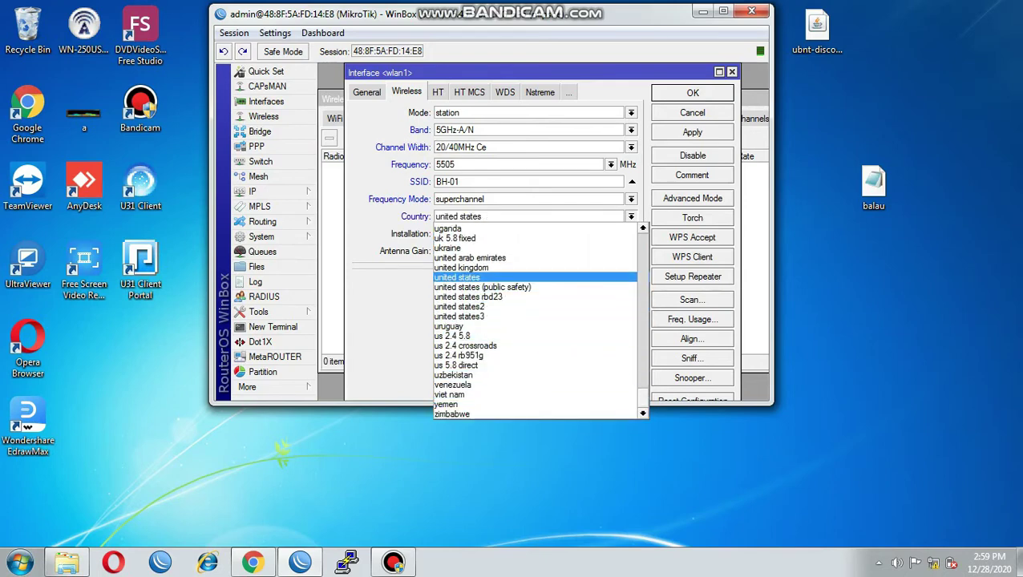
{"action": "key", "text": "Up"}
{"action": "key", "text": "Up"}
{"action": "key", "text": "Up"}
{"action": "key", "text": "Up"}
{"action": "key", "text": "Up"}
{"action": "key", "text": "Up"}
{"action": "key", "text": "Up"}
{"action": "key", "text": "Up"}
{"action": "key", "text": "Up"}
{"action": "key", "text": "Up"}
{"action": "key", "text": "Up"}
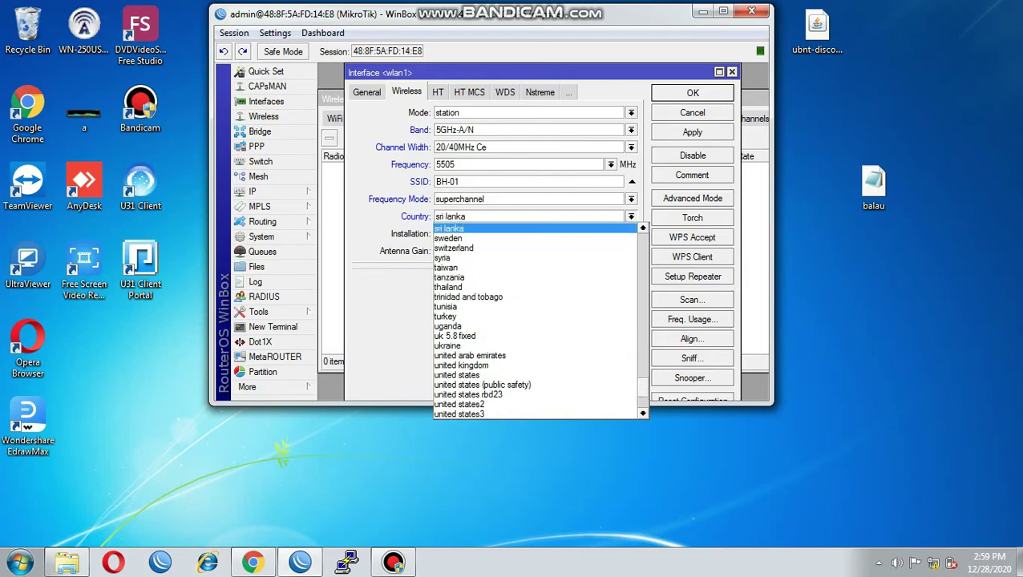
{"action": "key", "text": "Up"}
{"action": "key", "text": "Up"}
{"action": "key", "text": "Up"}
{"action": "key", "text": "Up"}
{"action": "key", "text": "Up"}
{"action": "key", "text": "Up"}
{"action": "key", "text": "Up"}
{"action": "key", "text": "Up"}
{"action": "key", "text": "Up"}
{"action": "key", "text": "Up"}
{"action": "key", "text": "Up"}
{"action": "key", "text": "Up"}
{"action": "key", "text": "Up"}
{"action": "key", "text": "Up"}
{"action": "key", "text": "Up"}
{"action": "key", "text": "Up"}
{"action": "key", "text": "Up"}
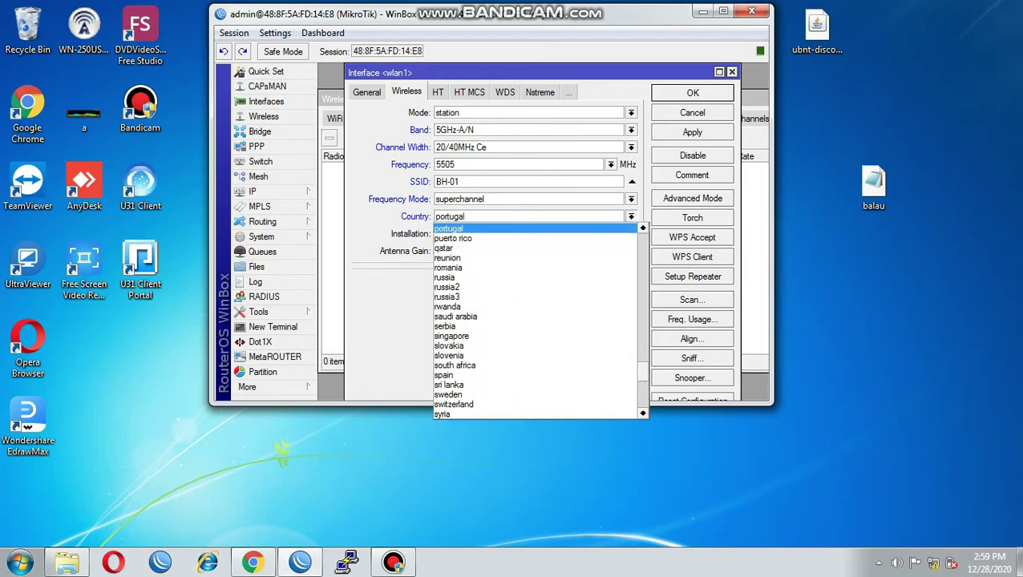
{"action": "key", "text": "Up"}
{"action": "key", "text": "Up"}
{"action": "key", "text": "Up"}
{"action": "key", "text": "Up"}
{"action": "key", "text": "Up"}
{"action": "key", "text": "Up"}
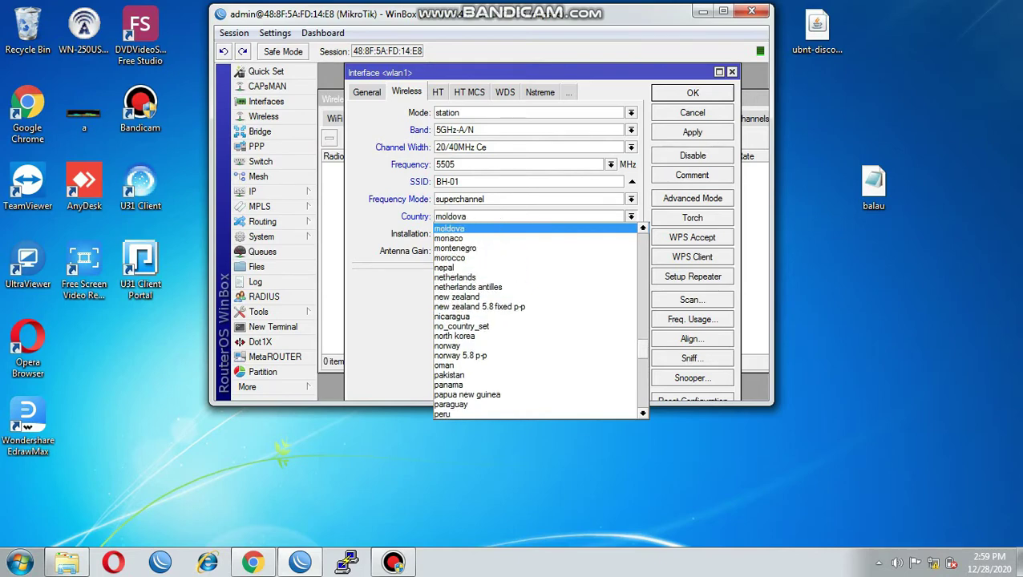
{"action": "key", "text": "Down"}
{"action": "key", "text": "Down"}
{"action": "key", "text": "Down"}
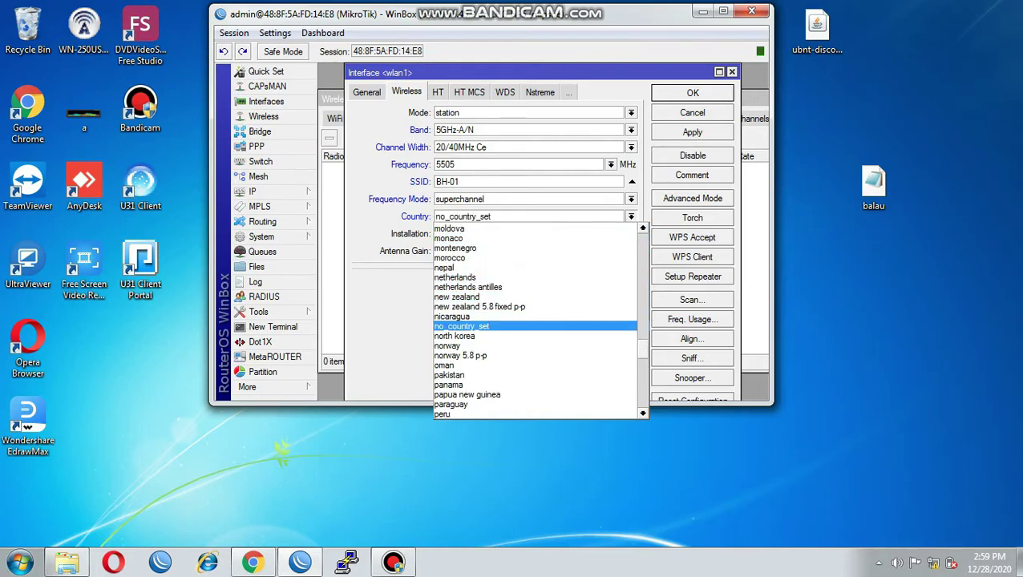
{"action": "key", "text": "Up"}
{"action": "key", "text": "Down"}
{"action": "key", "text": "Return"}
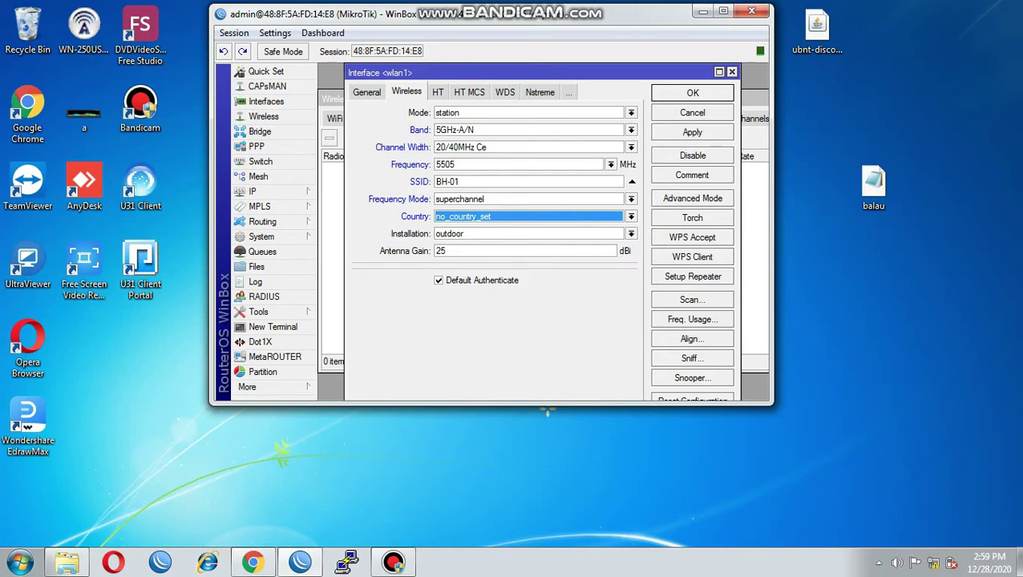
Save the station wireless settings and reopen wlan1 from the Interfaces list.
{"action": "key", "text": "Return"}
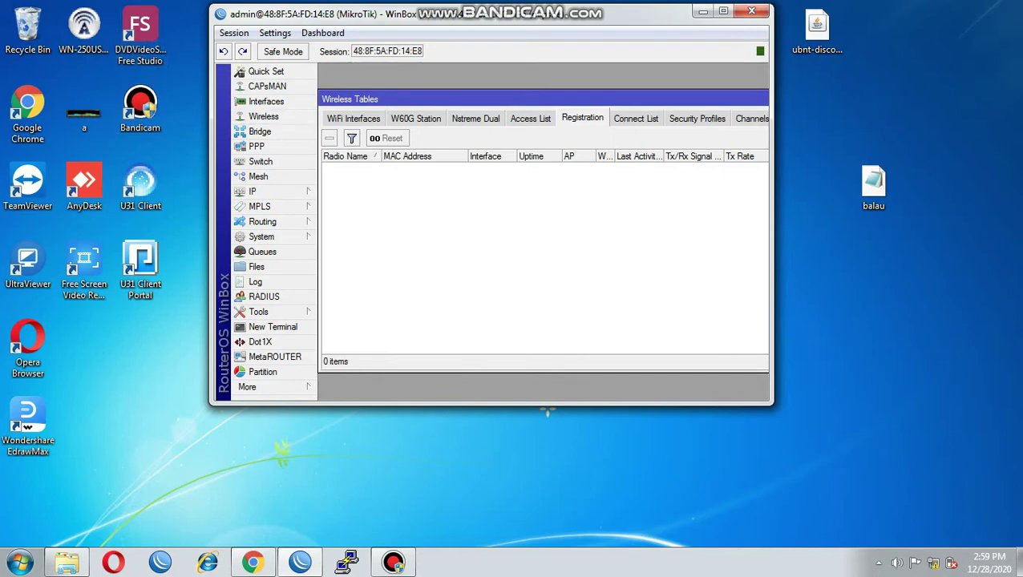
{"action": "left_click", "coordinate": [267, 101]}
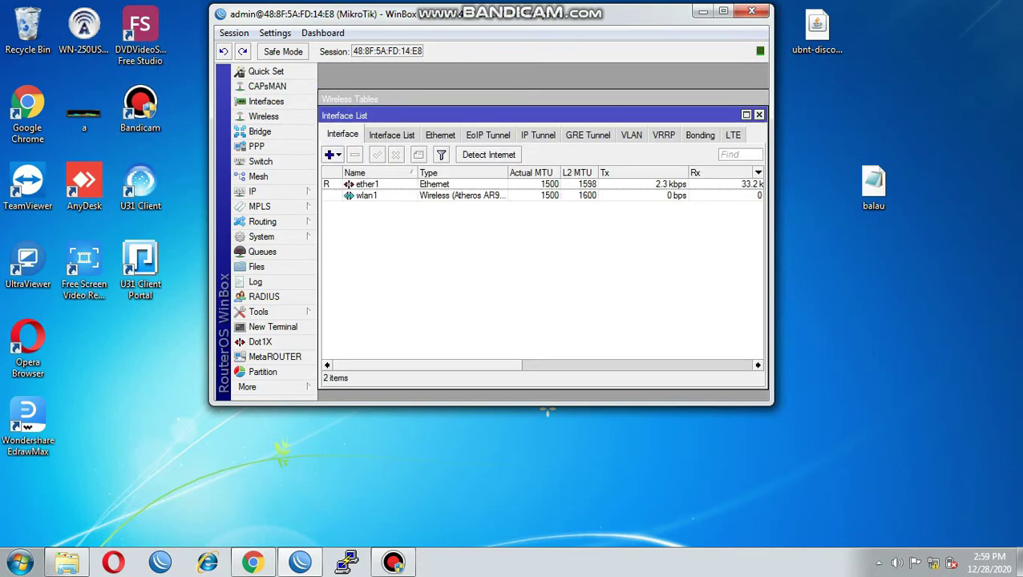
{"action": "double_click", "coordinate": [367, 194]}
Set wlan1's WDS mode to dynamic and save, which drops the router session.
{"action": "key", "text": "ctrl+Tab"}
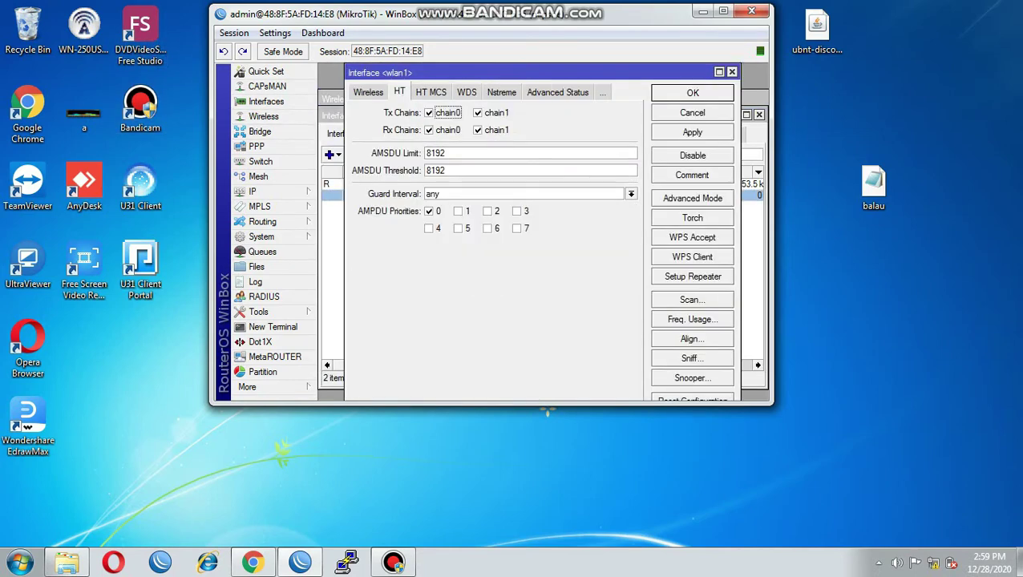
{"action": "key", "text": "ctrl+Tab"}
{"action": "key", "text": "ctrl+Tab"}
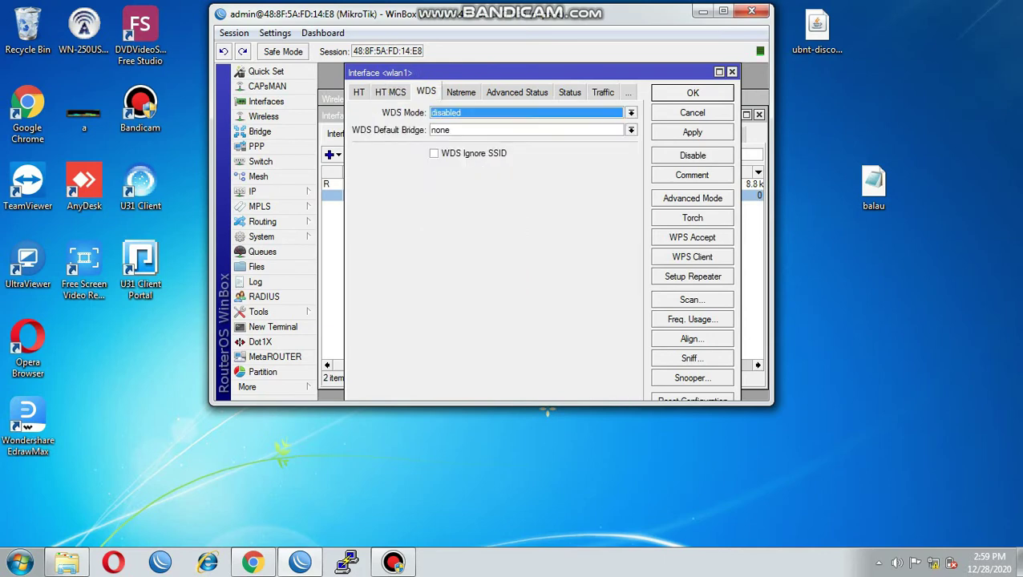
{"action": "key", "text": "alt+Down"}
{"action": "key", "text": "Down"}
{"action": "key", "text": "Down"}
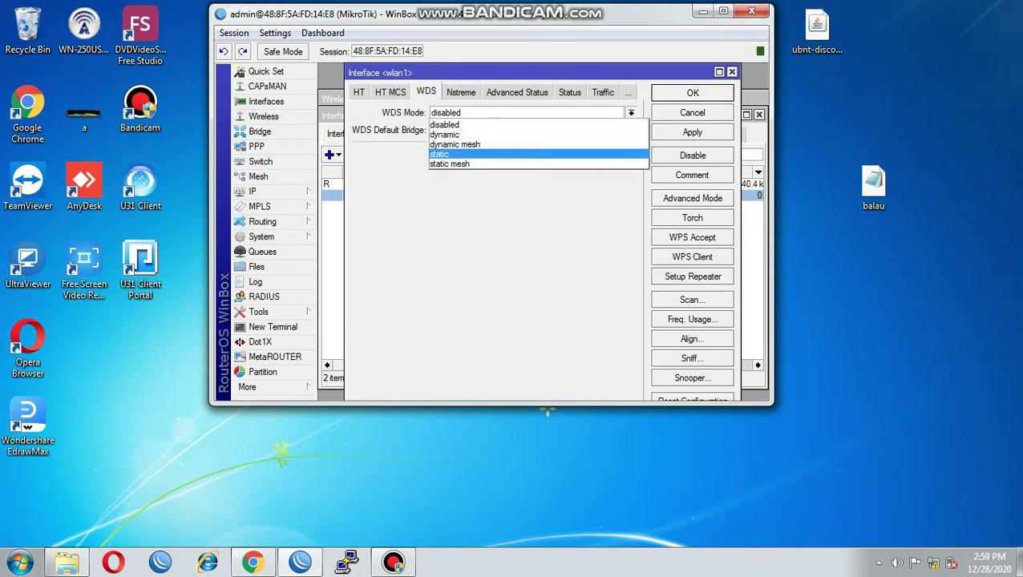
{"action": "key", "text": "Up"}
{"action": "key", "text": "Return"}
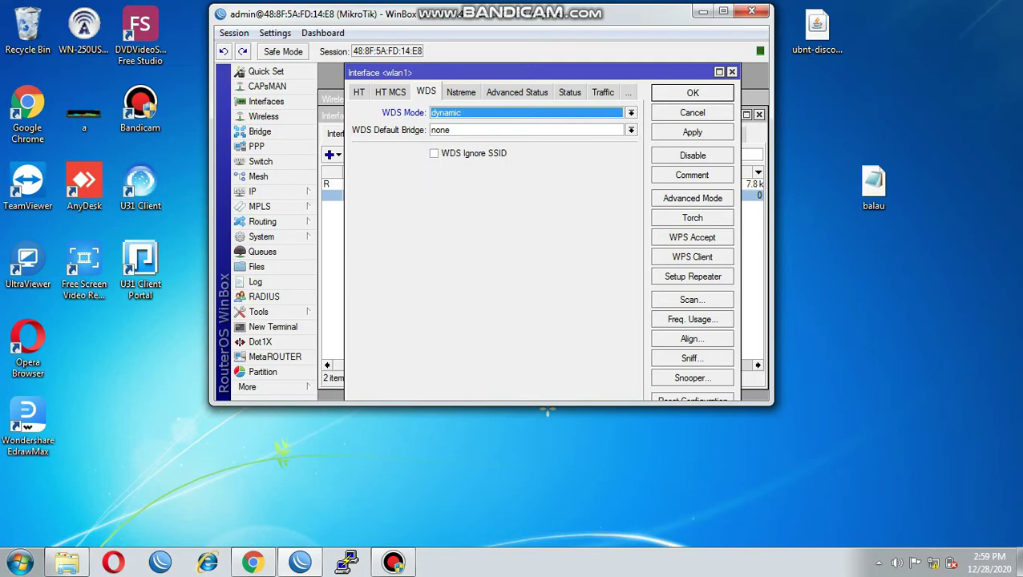
{"action": "key", "text": "ctrl+Tab"}
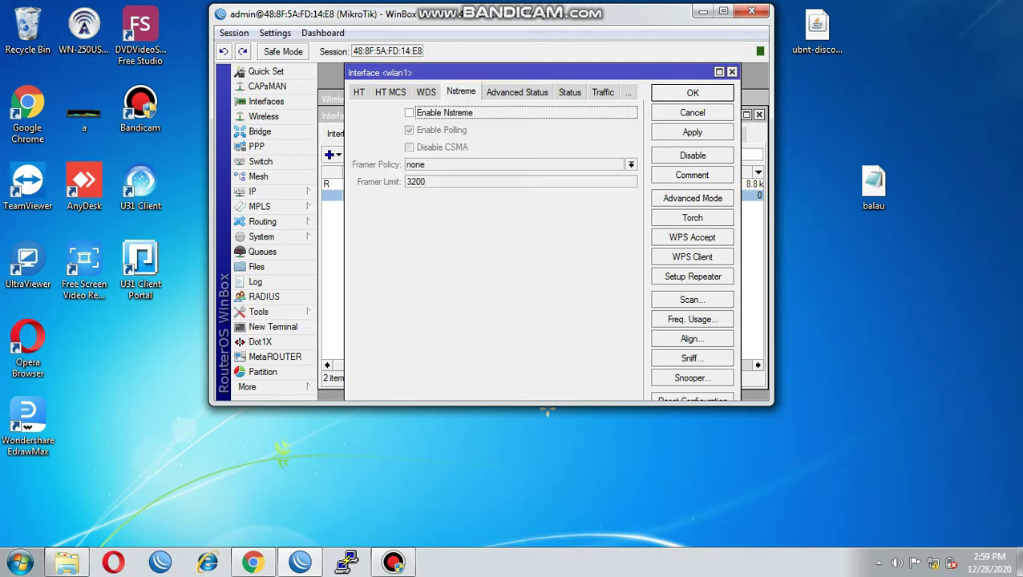
{"action": "key", "text": "ctrl+Tab"}
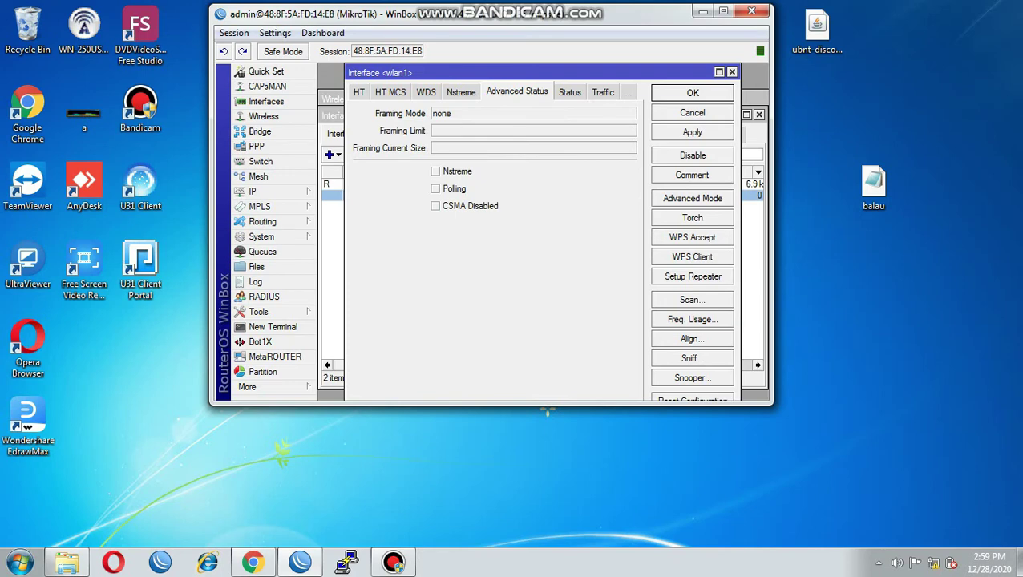
{"action": "key", "text": "ctrl+Tab"}
{"action": "key", "text": "Return"}
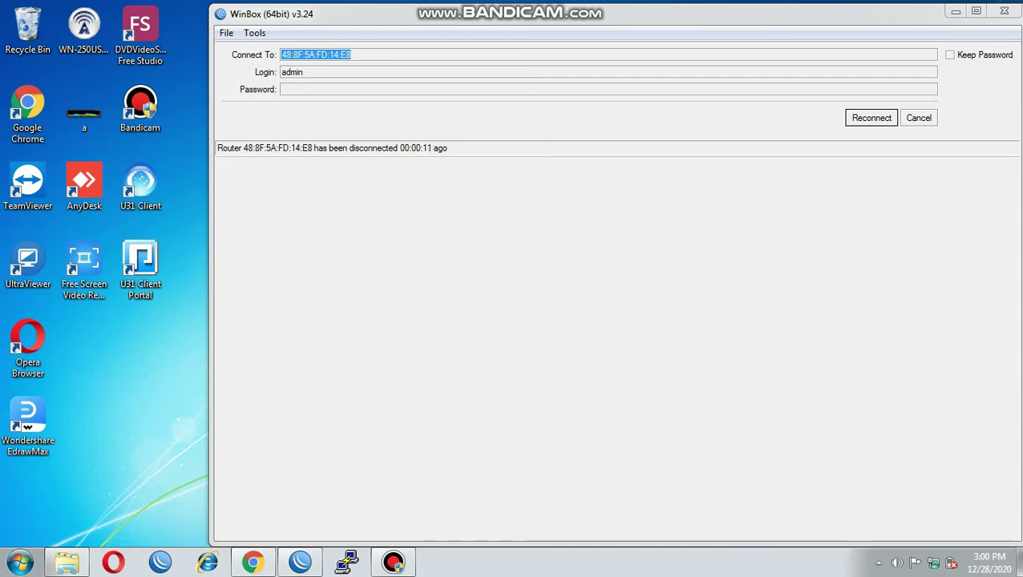
Reconnect, then log into the neighbouring AP RBLHG-5HPnD from the Neighbors list.
{"action": "key", "text": "Return"}
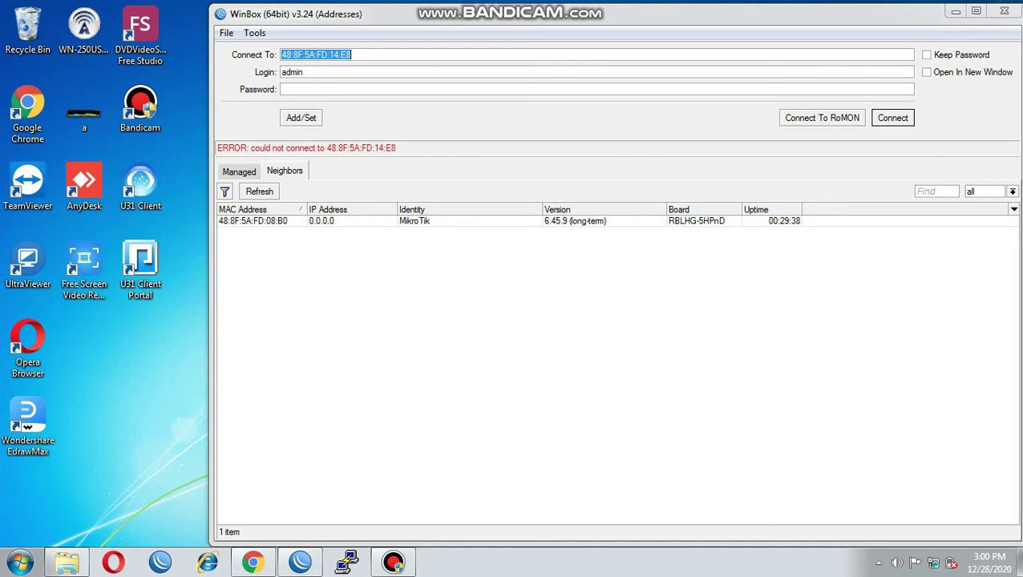
{"action": "left_click", "coordinate": [253, 220]}
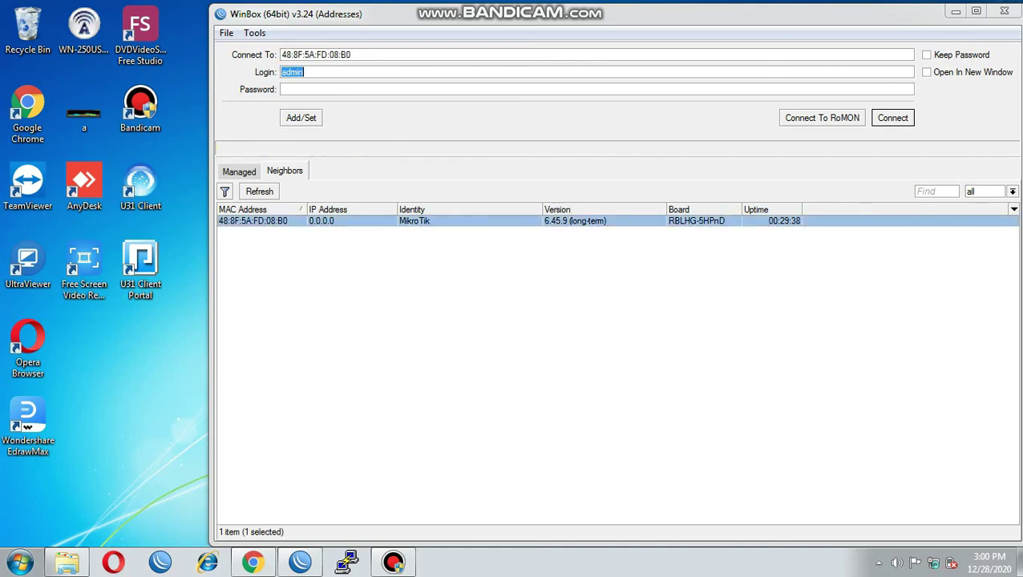
{"action": "key", "text": "Return"}
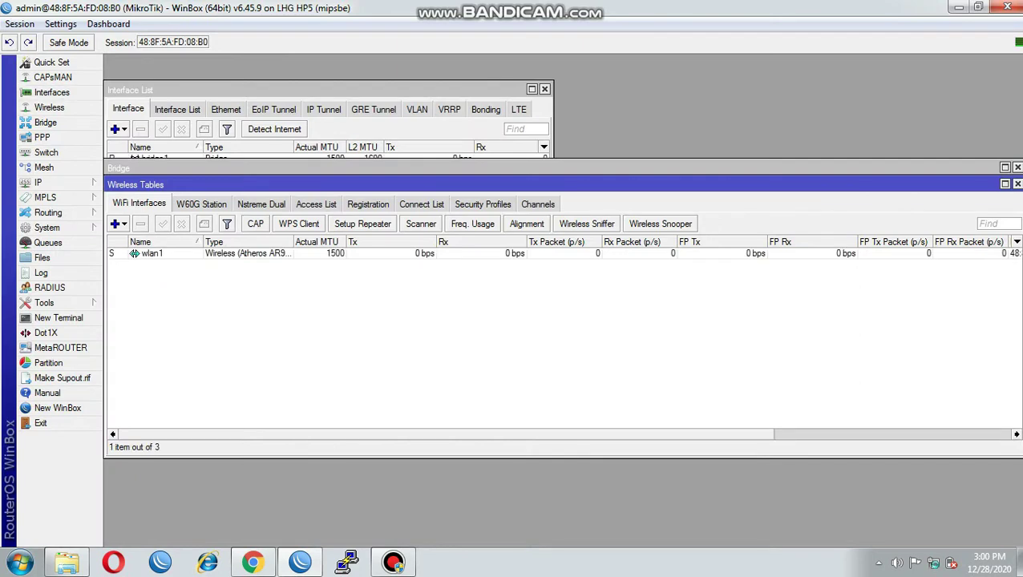
{"action": "double_click", "coordinate": [134, 253]}
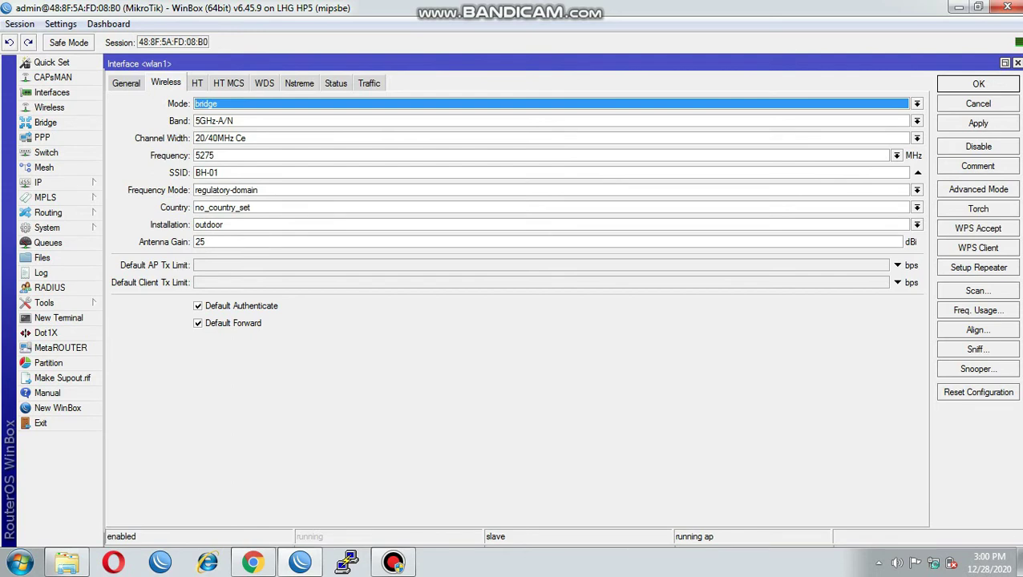
{"action": "double_click", "coordinate": [205, 155]}
{"action": "type", "text": "5505"}
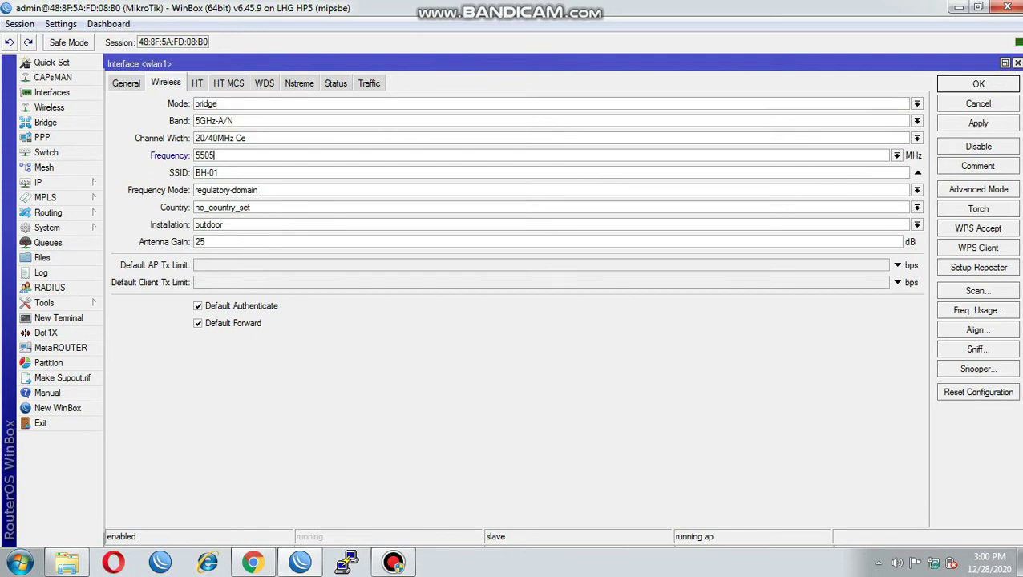
{"action": "key", "text": "Return"}
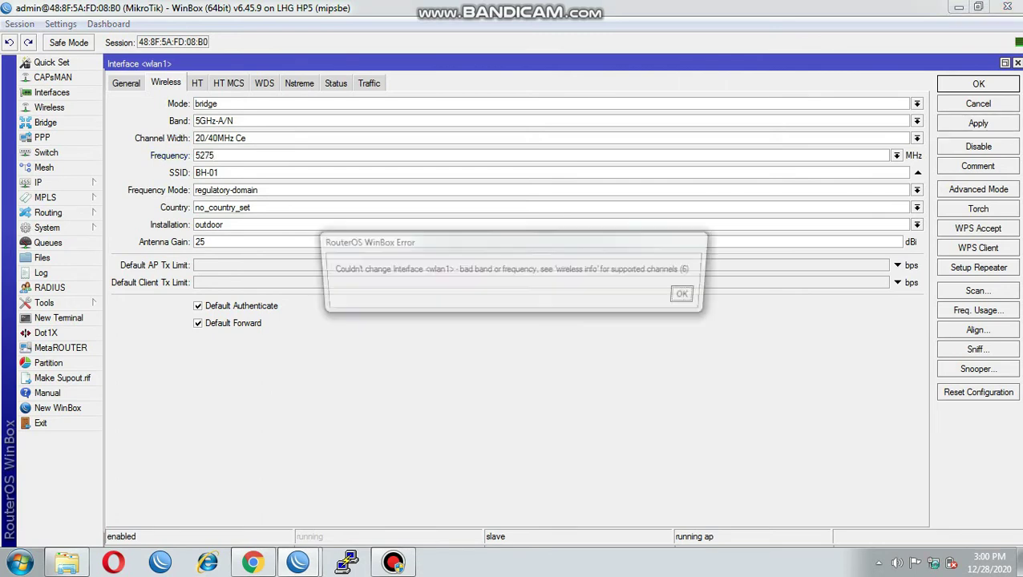
{"action": "key", "text": "Return"}
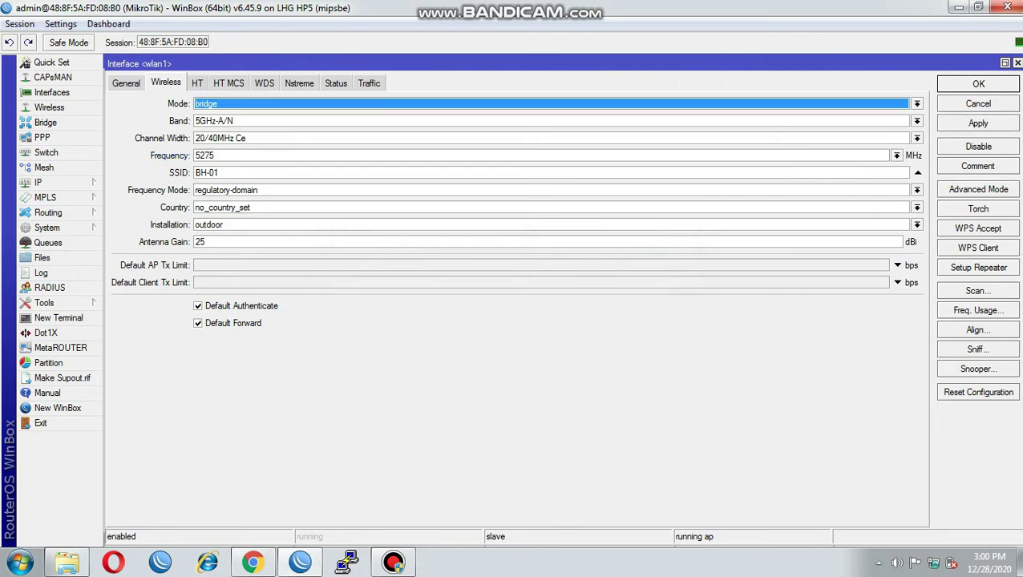
{"action": "left_click", "coordinate": [214, 155]}
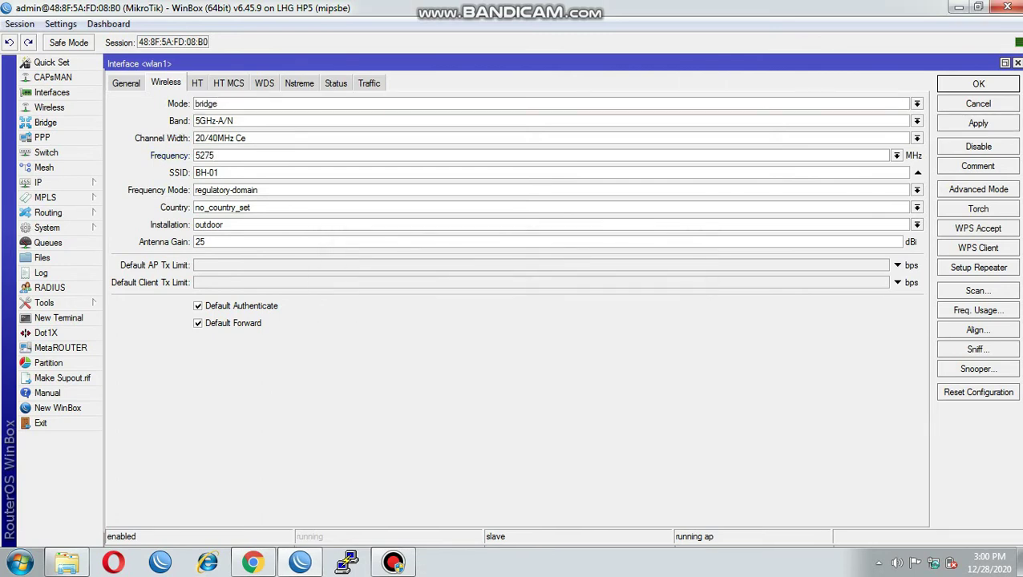
{"action": "left_click", "coordinate": [917, 103]}
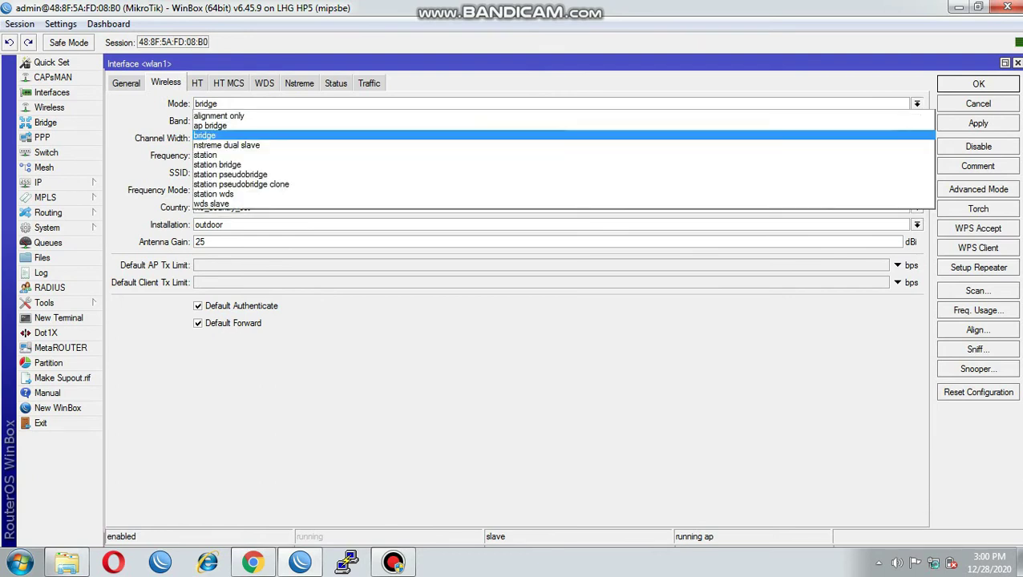
{"action": "key", "text": "Return"}
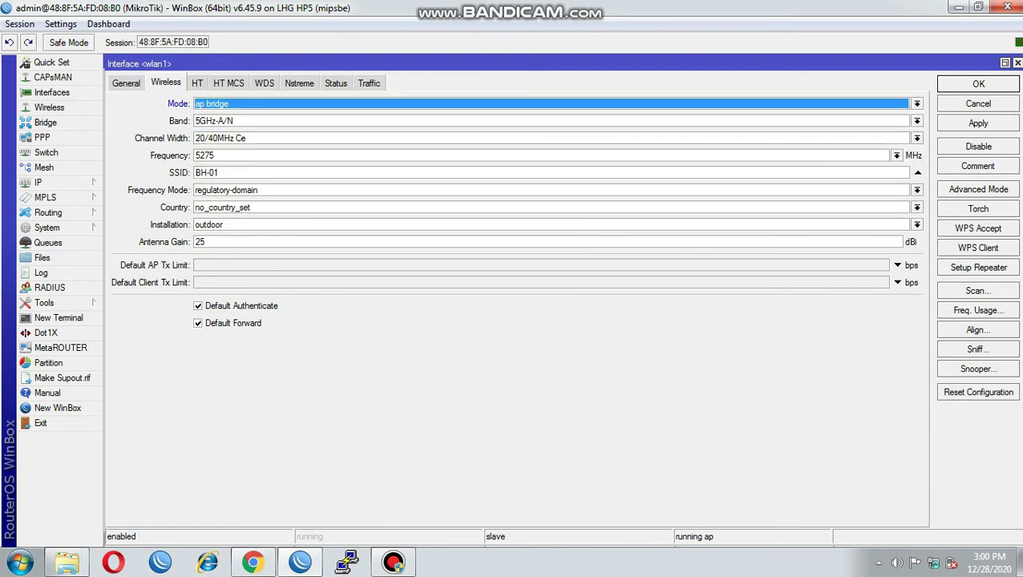
{"action": "double_click", "coordinate": [209, 154]}
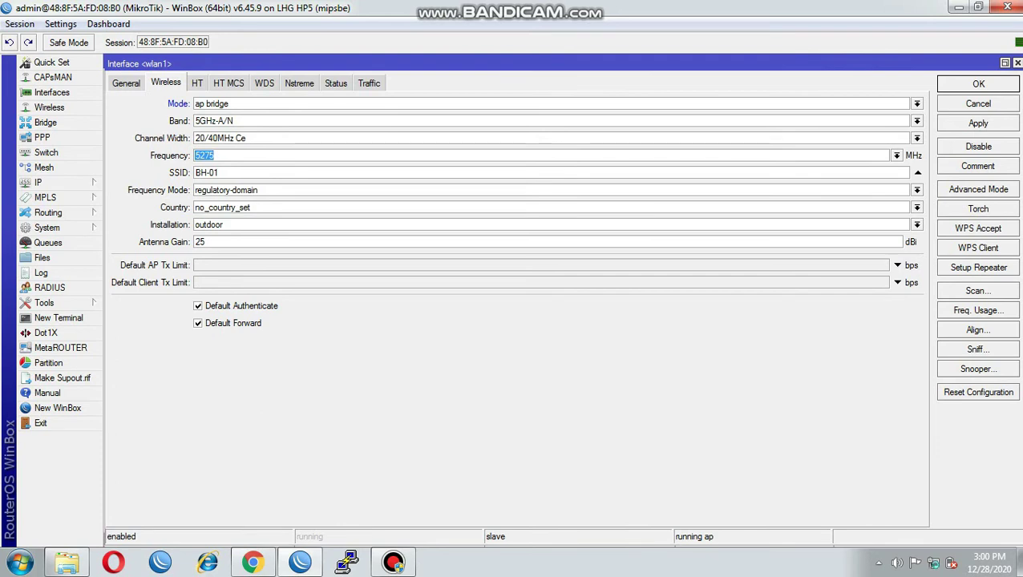
{"action": "type", "text": "5505"}
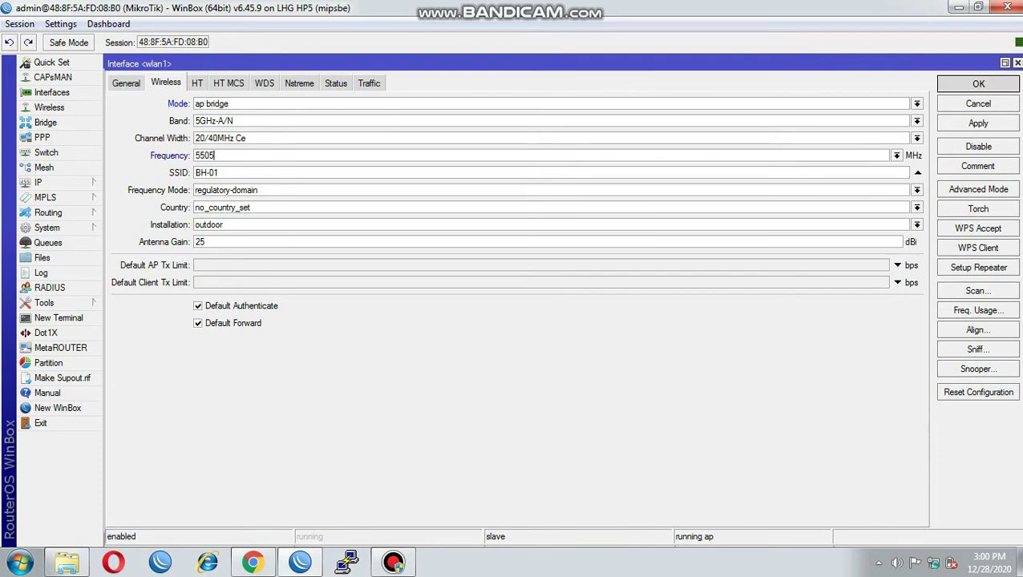
{"action": "key", "text": "Return"}
{"action": "key", "text": "Return"}
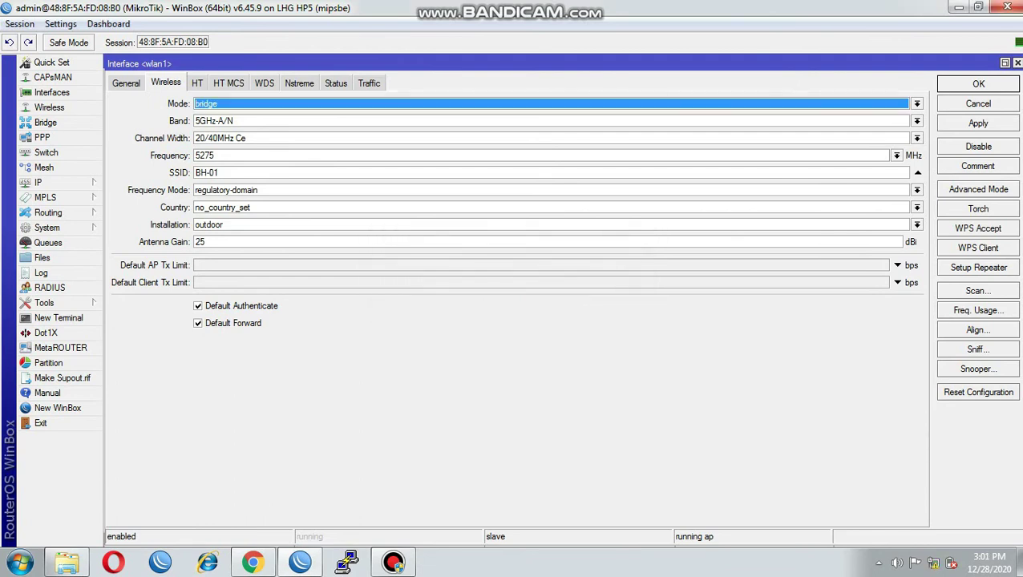
Pick 5770 MHz as the AP's wlan1 frequency and save with OK.
{"action": "key", "text": "Tab"}
{"action": "key", "text": "Tab"}
{"action": "key", "text": "Tab"}
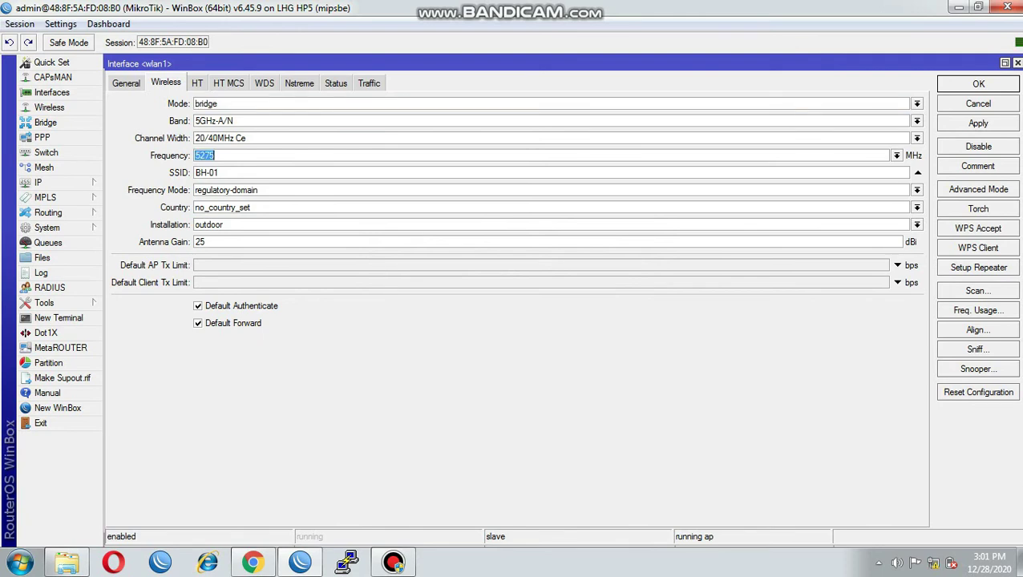
{"action": "key", "text": "alt+Down"}
{"action": "key", "text": "Down"}
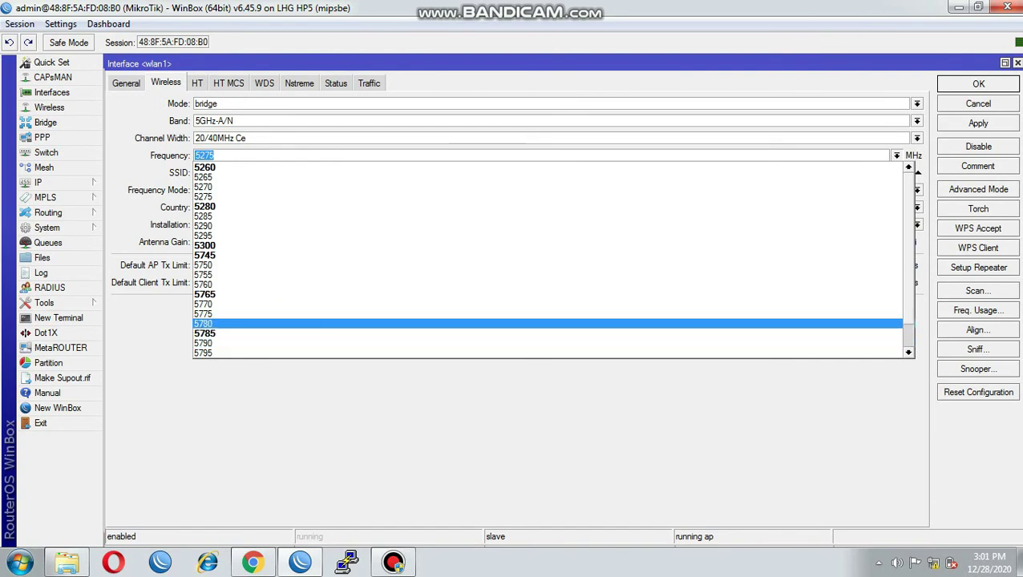
{"action": "key", "text": "Up"}
{"action": "key", "text": "Up"}
{"action": "key", "text": "Up"}
{"action": "key", "text": "Return"}
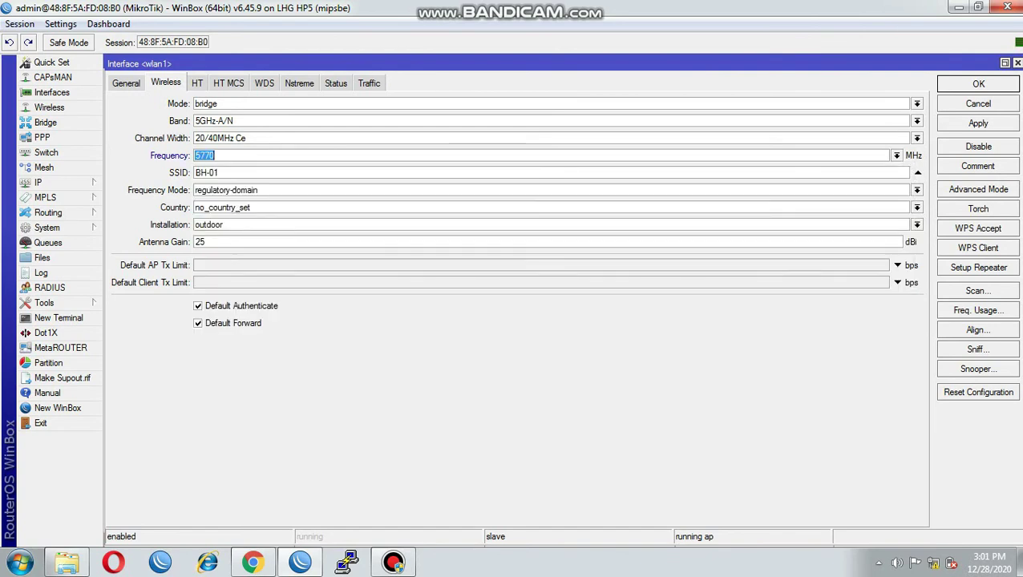
{"action": "key", "text": "Return"}
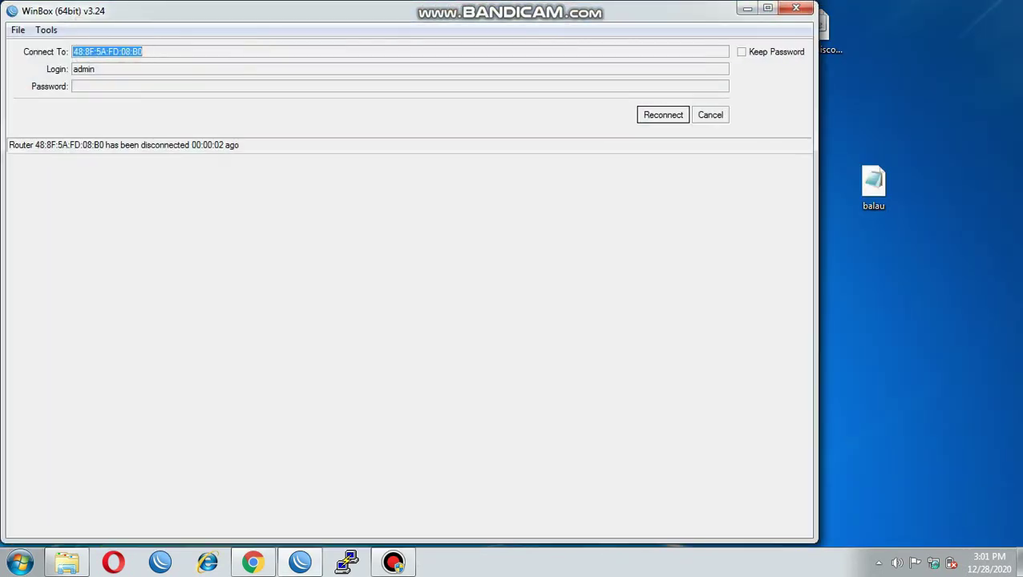
Close the reconnect window and log into the neighbouring router from the Neighbors list.
{"action": "left_click", "coordinate": [796, 8]}
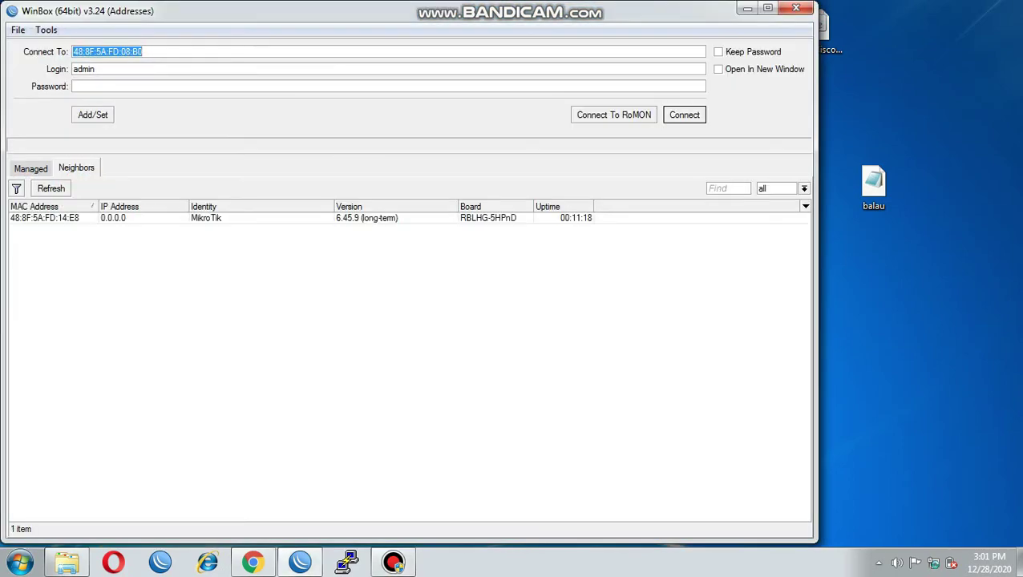
{"action": "left_click", "coordinate": [45, 217]}
{"action": "left_click", "coordinate": [684, 115]}
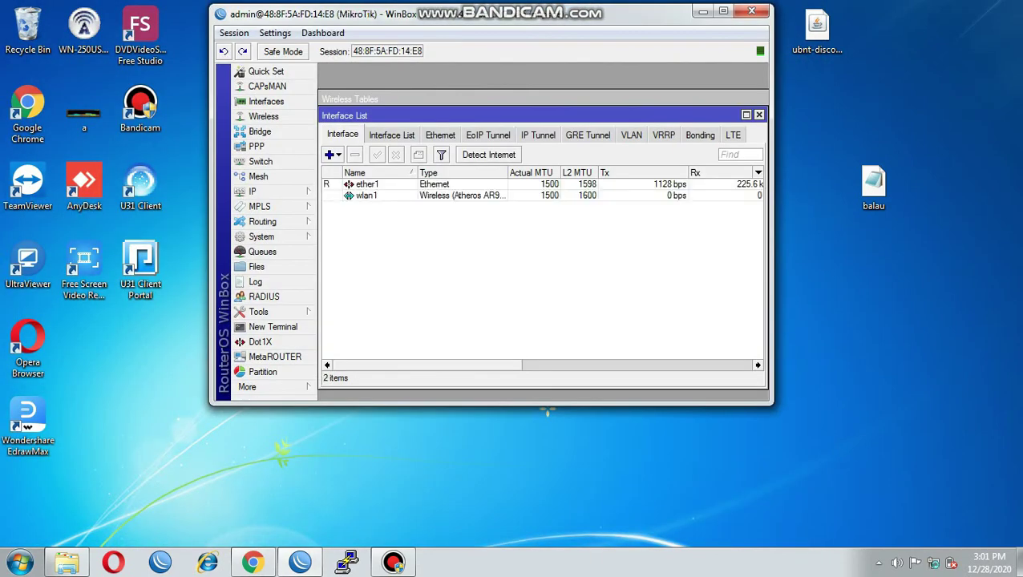
Open wlan1's settings on the Wireless tab, showing station mode at 5505 MHz.
{"action": "double_click", "coordinate": [366, 196]}
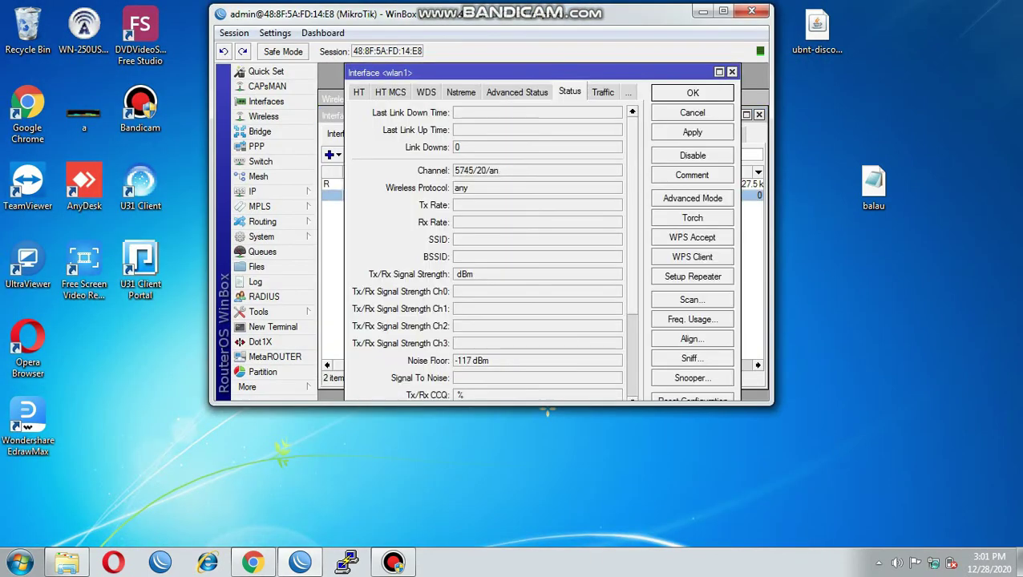
{"action": "left_click", "coordinate": [390, 91]}
{"action": "left_click", "coordinate": [359, 92]}
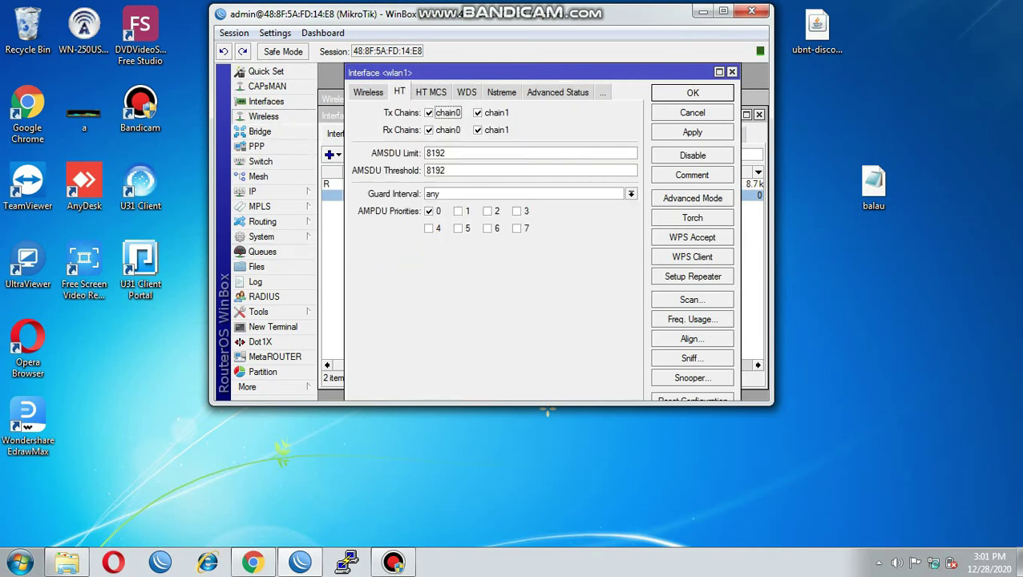
{"action": "left_click", "coordinate": [263, 116]}
{"action": "left_click", "coordinate": [266, 101]}
{"action": "double_click", "coordinate": [433, 195]}
{"action": "key", "text": "ctrl+shift+Tab"}
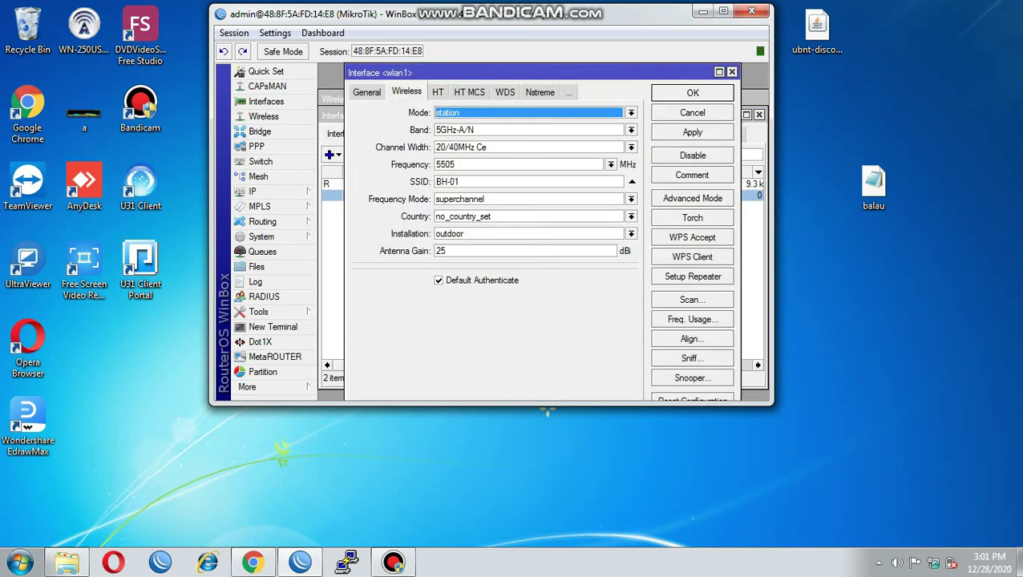
Change wlan1's frequency to 5770, add 5770 to the scan list, apply and save.
{"action": "left_click", "coordinate": [521, 164]}
{"action": "type", "text": "5770"}
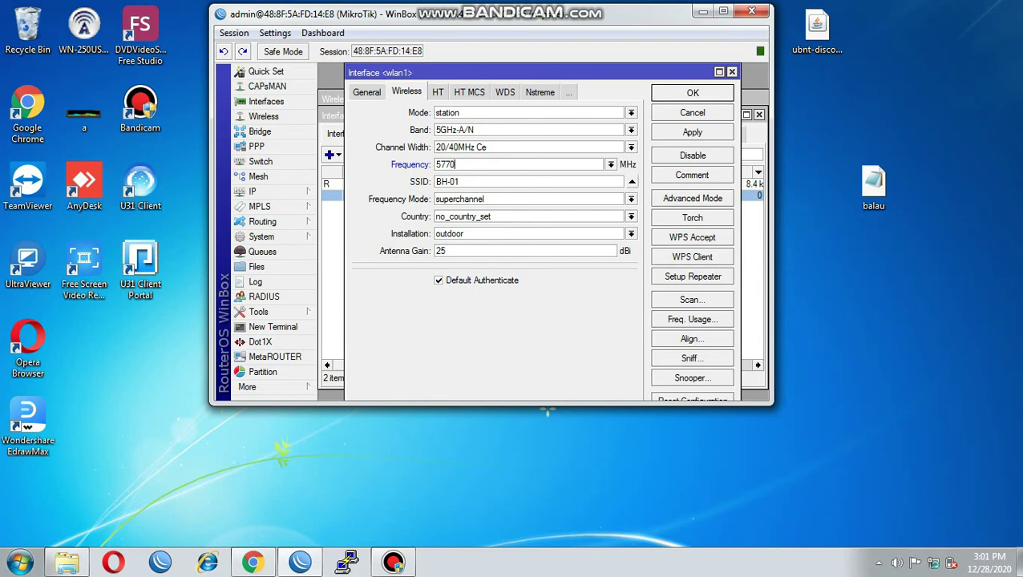
{"action": "left_click", "coordinate": [692, 198]}
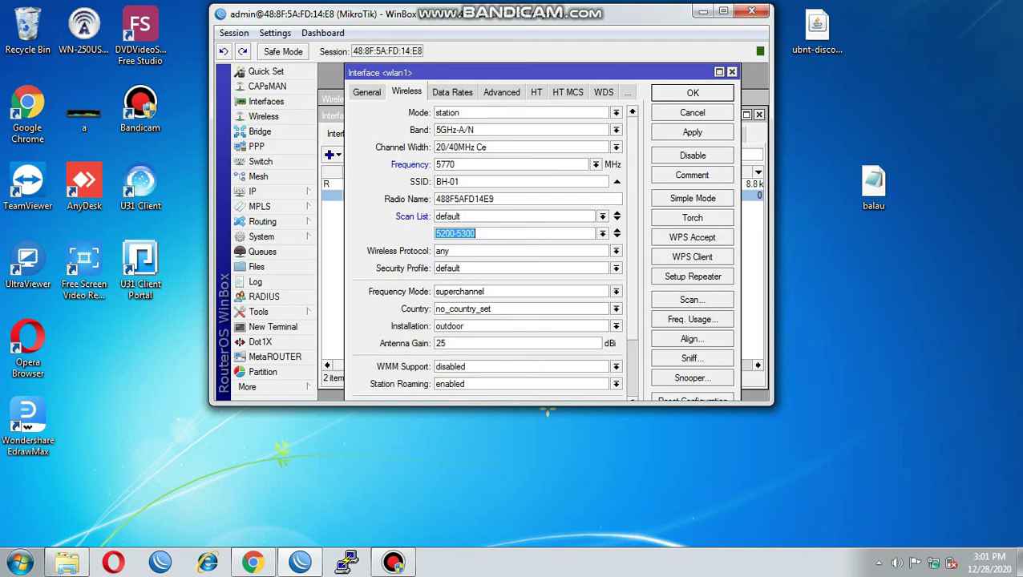
{"action": "type", "text": "5770"}
{"action": "left_click", "coordinate": [692, 133]}
{"action": "left_click", "coordinate": [692, 92]}
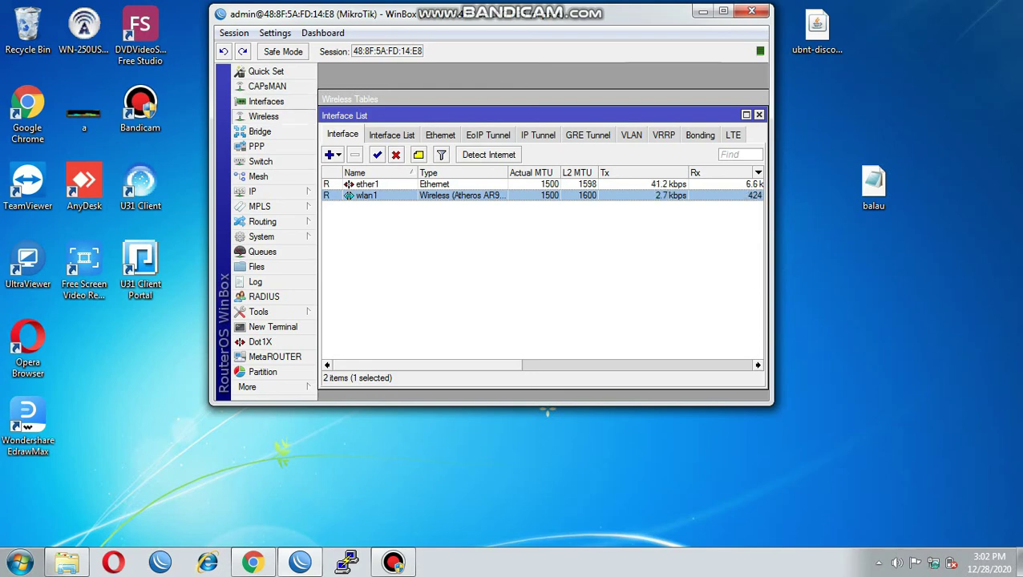
Open the registered AP client's Signal tab, showing -22/-47 dBm and 71 dB signal-to-noise.
{"action": "left_click", "coordinate": [264, 116]}
{"action": "double_click", "coordinate": [417, 167]}
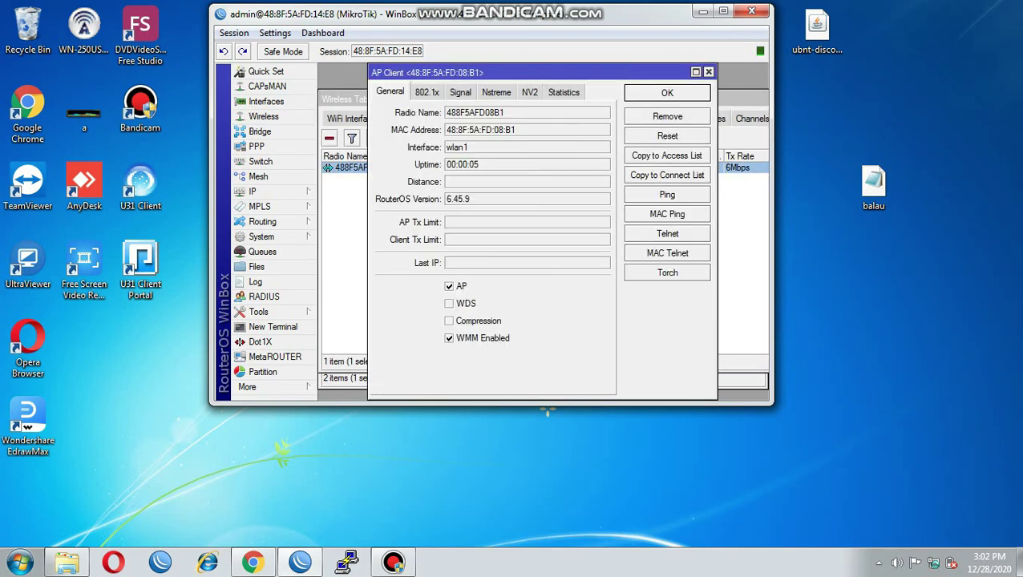
{"action": "left_click", "coordinate": [460, 91]}
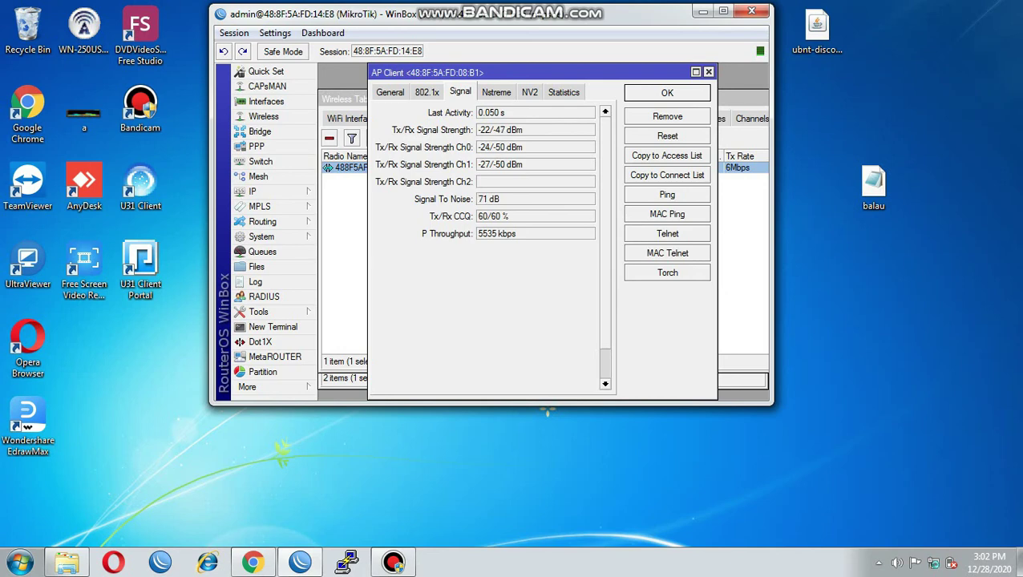
{"action": "left_click_drag", "start_coordinate": [479, 130], "coordinate": [525, 130]}
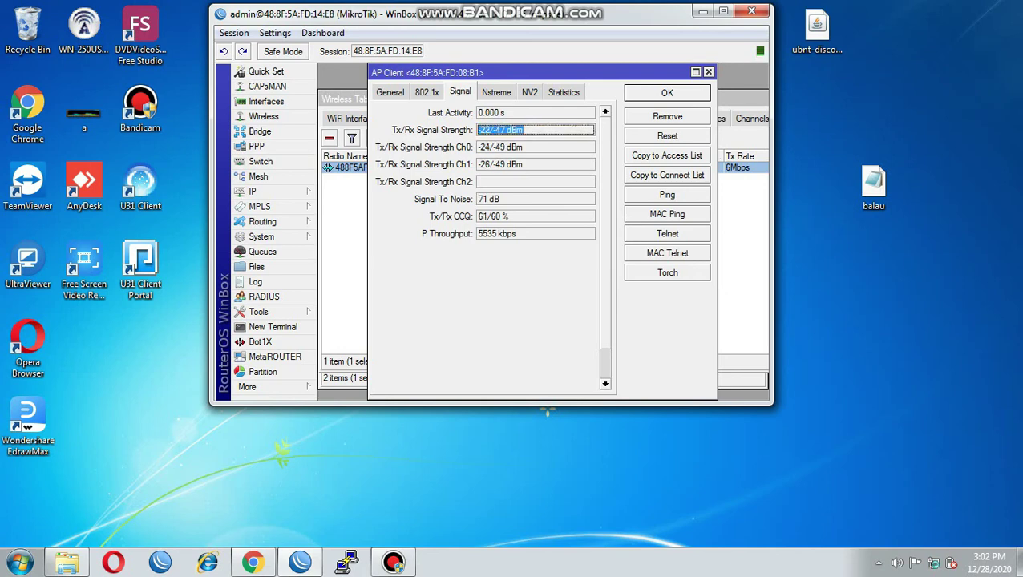